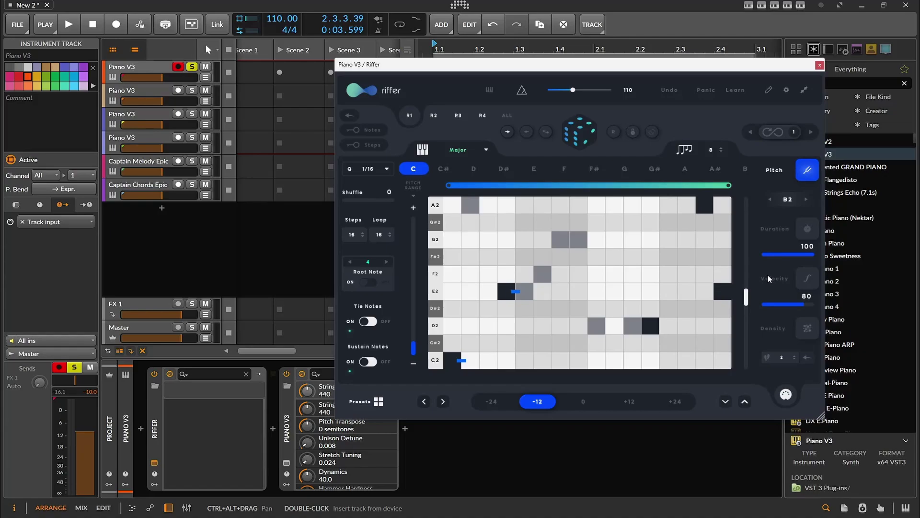
Generate a series of random riffs in Riffer's C Major scale with the dice and audition them during playback.
click(594, 133)
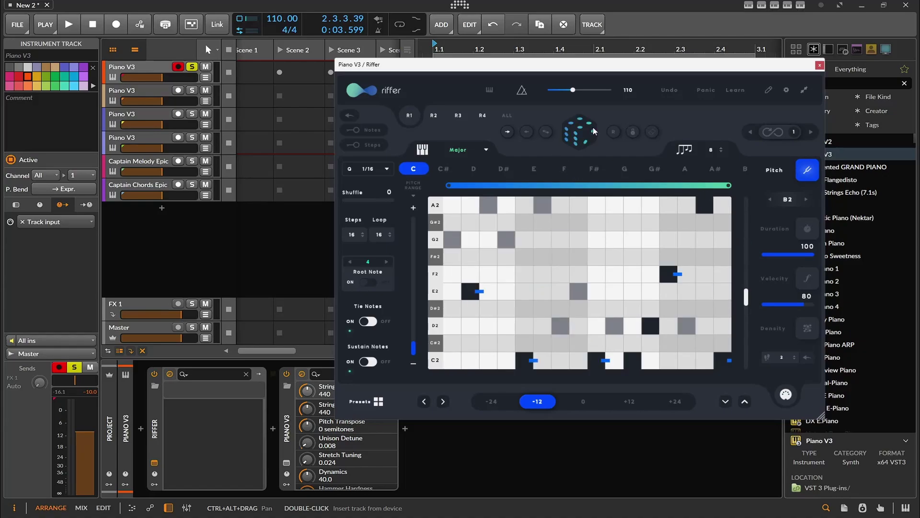
key(space)
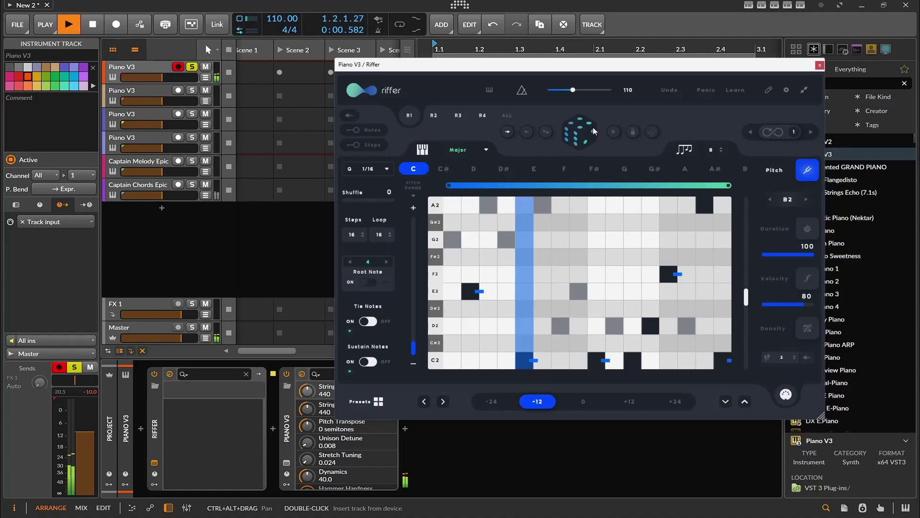
click(593, 131)
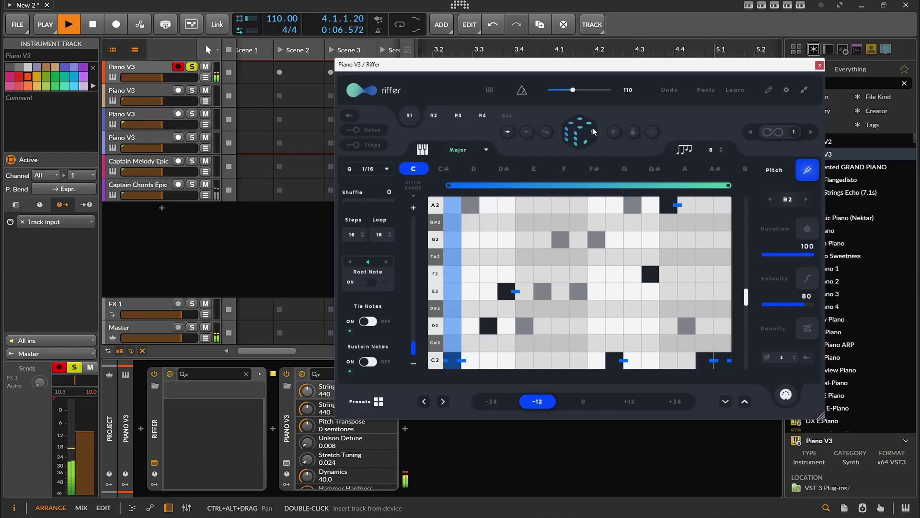
click(592, 129)
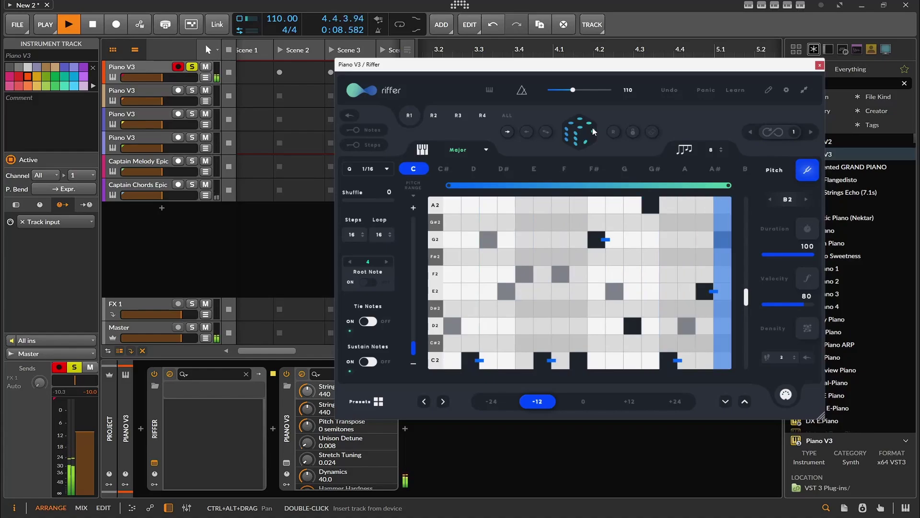
click(593, 127)
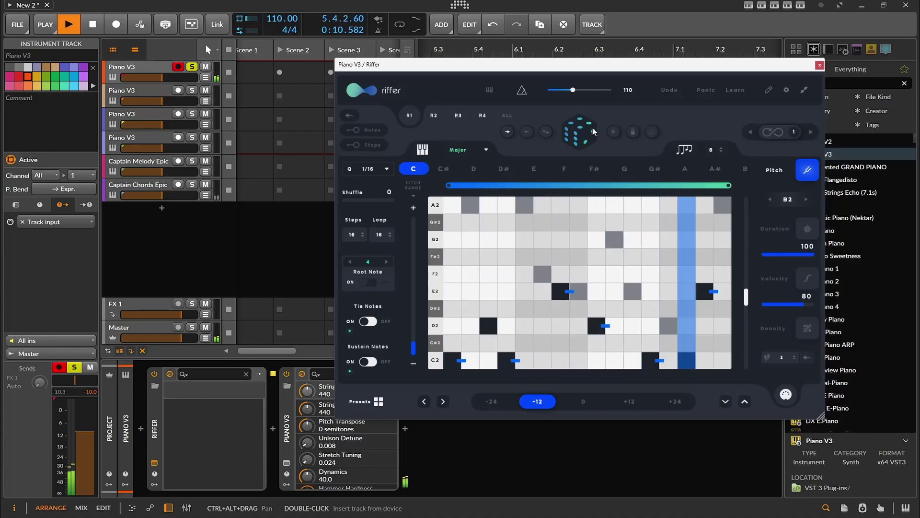
click(592, 127)
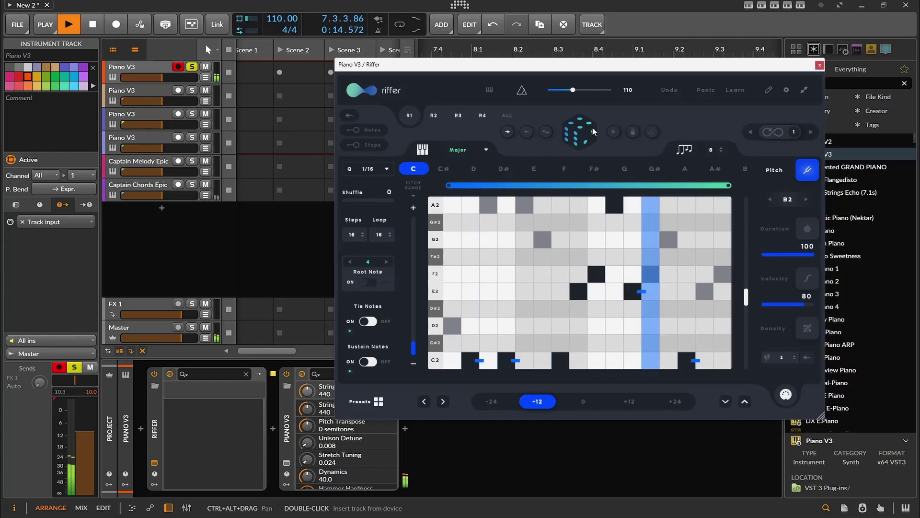
click(593, 128)
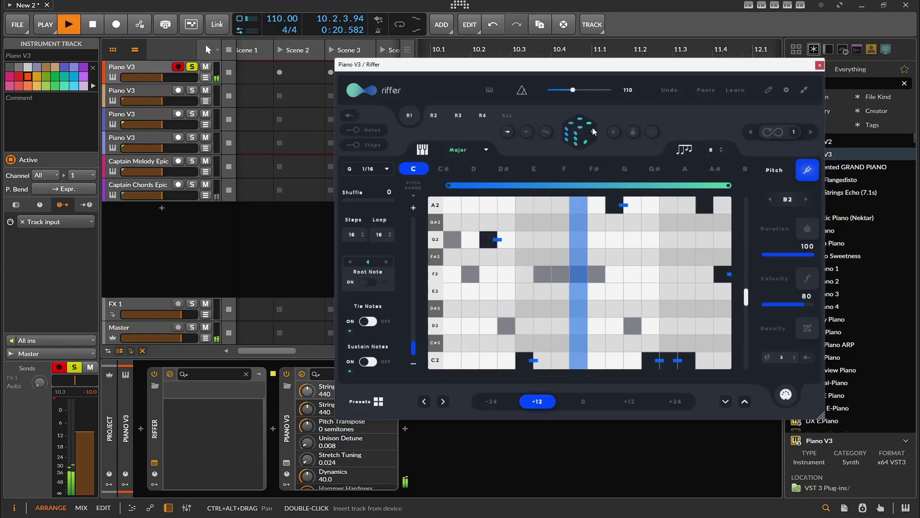
click(593, 128)
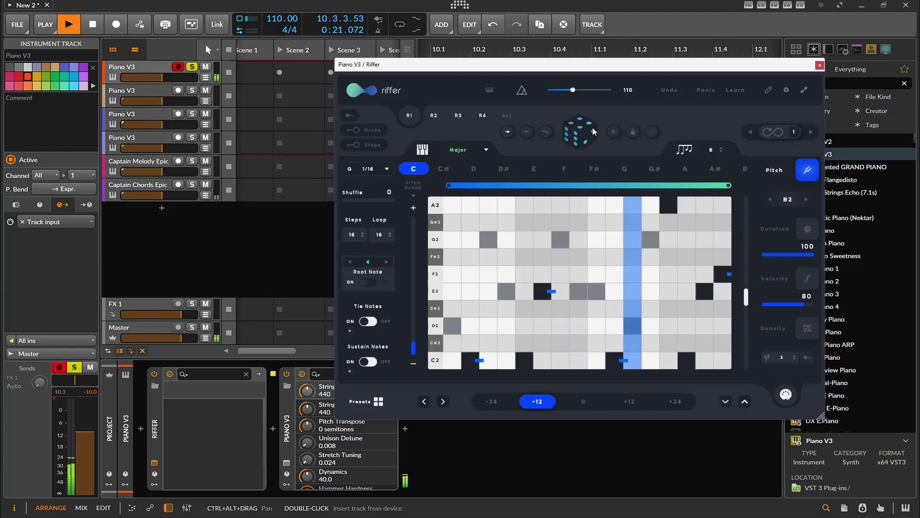
Set Riffer's pitch to C3 and look through the available scales, keeping Major.
click(806, 200)
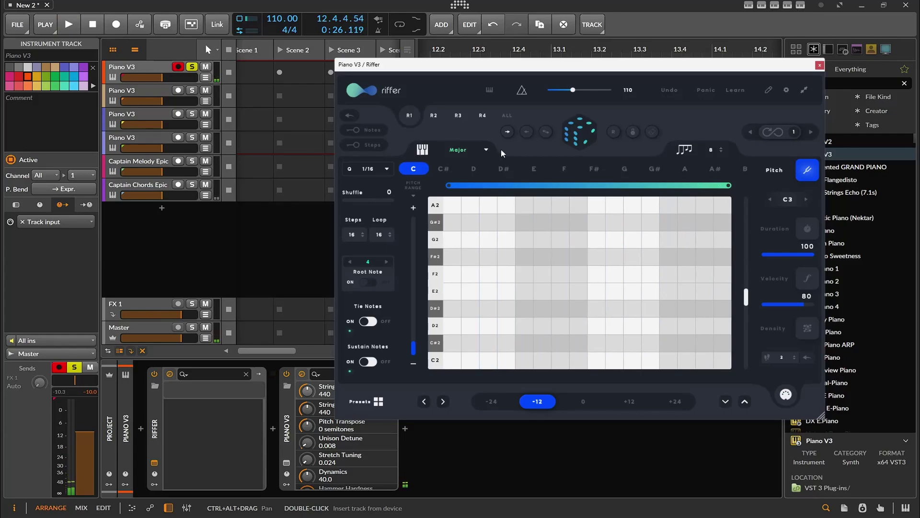
click(457, 150)
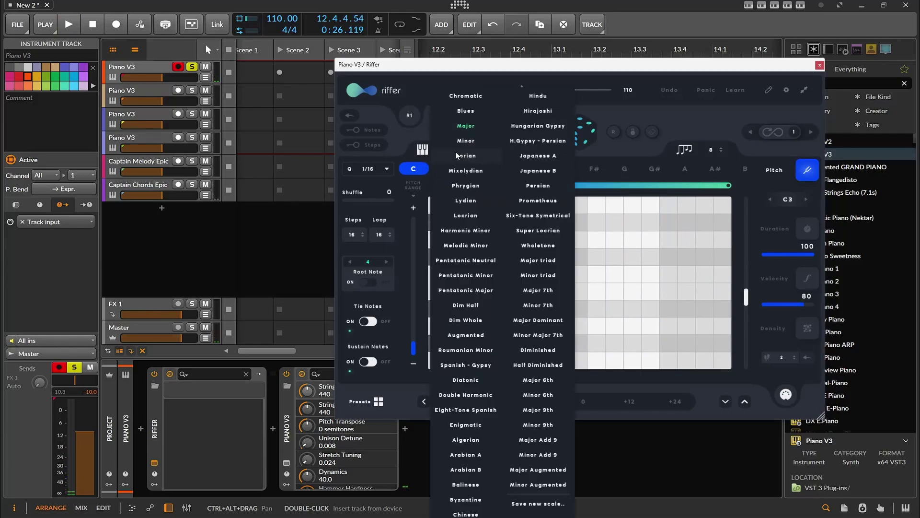
click(651, 235)
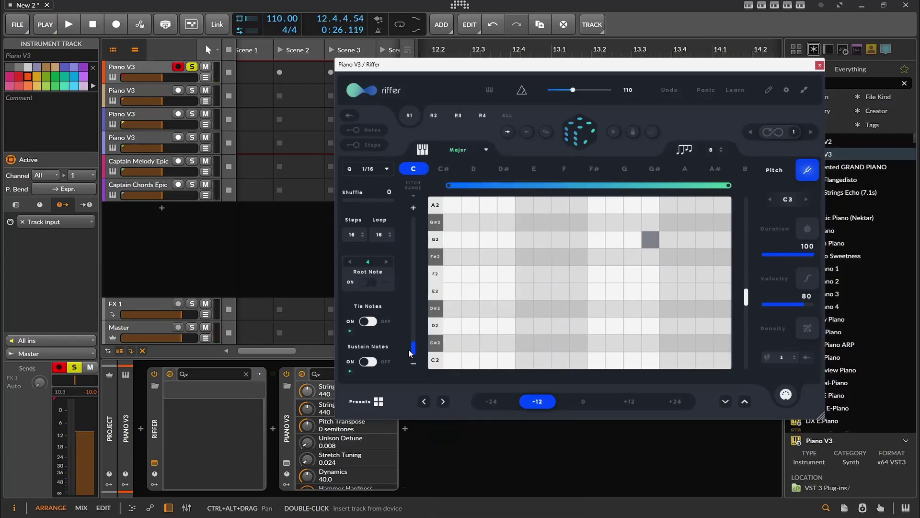
scroll(408, 343, down, 2)
mouse_move(407, 338)
mouse_down()
mouse_move(408, 326)
mouse_move(409, 341)
mouse_up()
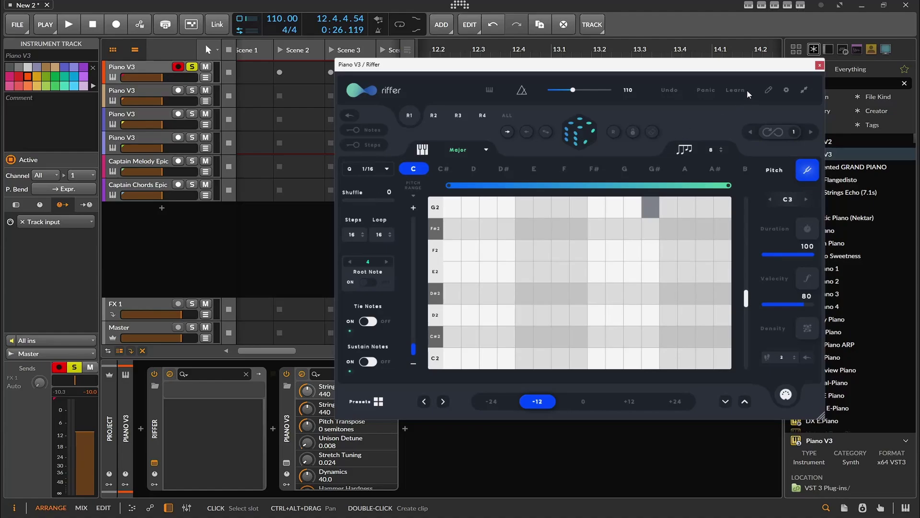
Close Riffer and move the solo from the first Piano V3 track to the second one.
click(819, 64)
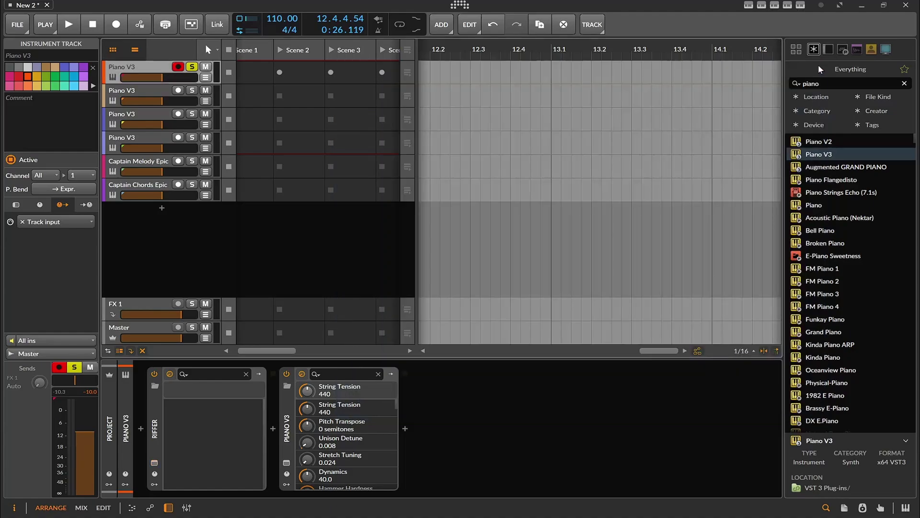
click(130, 100)
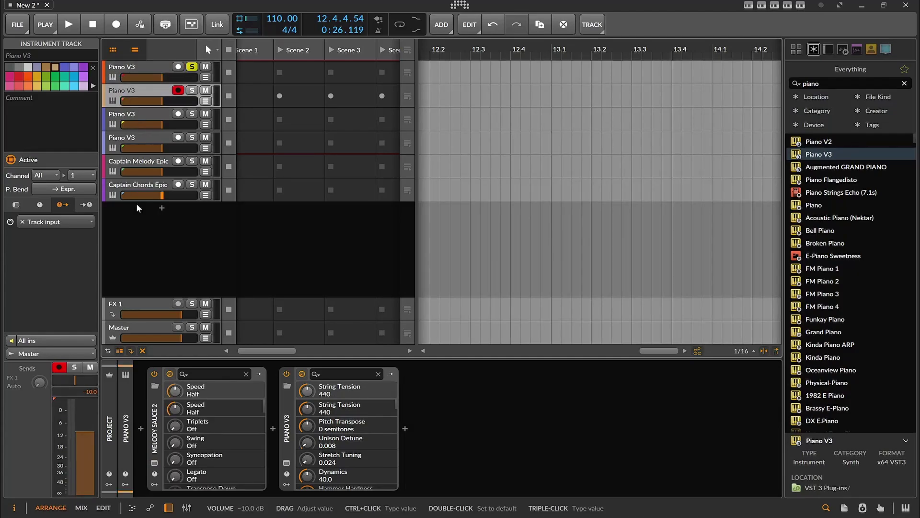
click(191, 91)
click(192, 68)
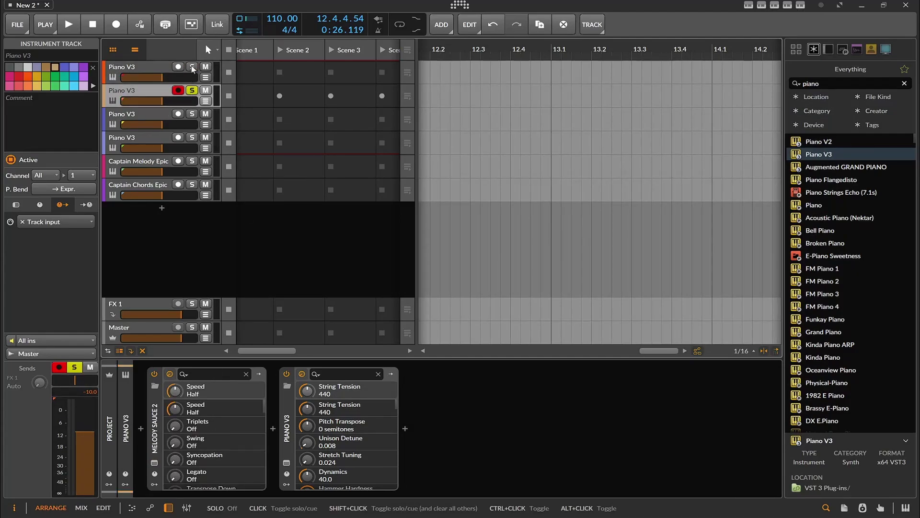
Open the Melody Sauce 2 window in the middle of the arranger and briefly view its advanced editor.
click(154, 463)
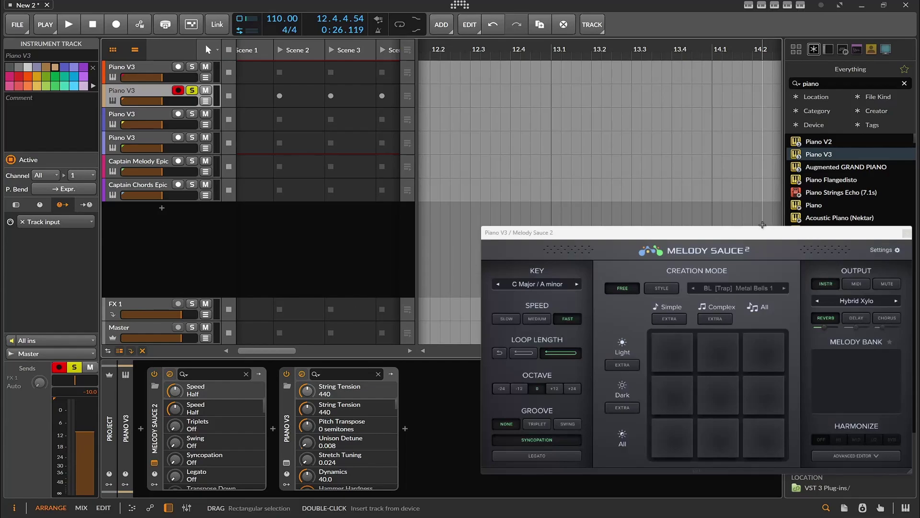
drag(738, 237, 502, 79)
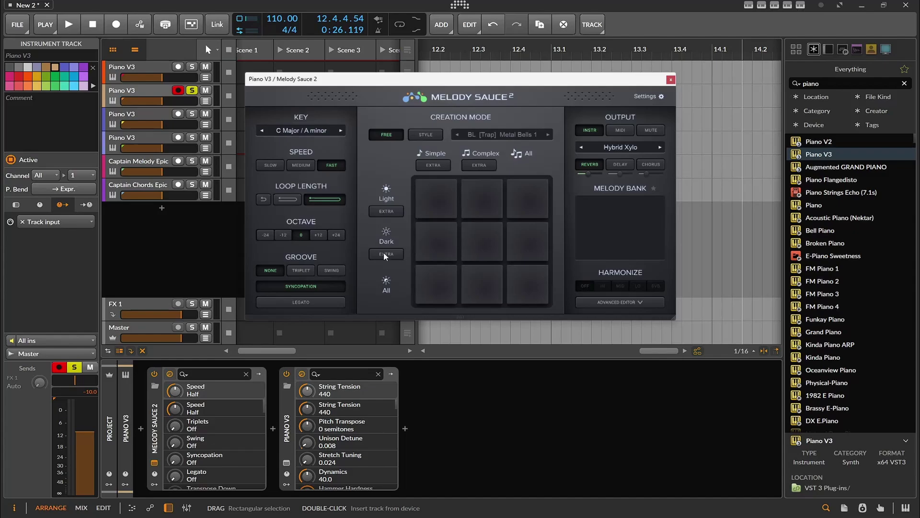
click(618, 301)
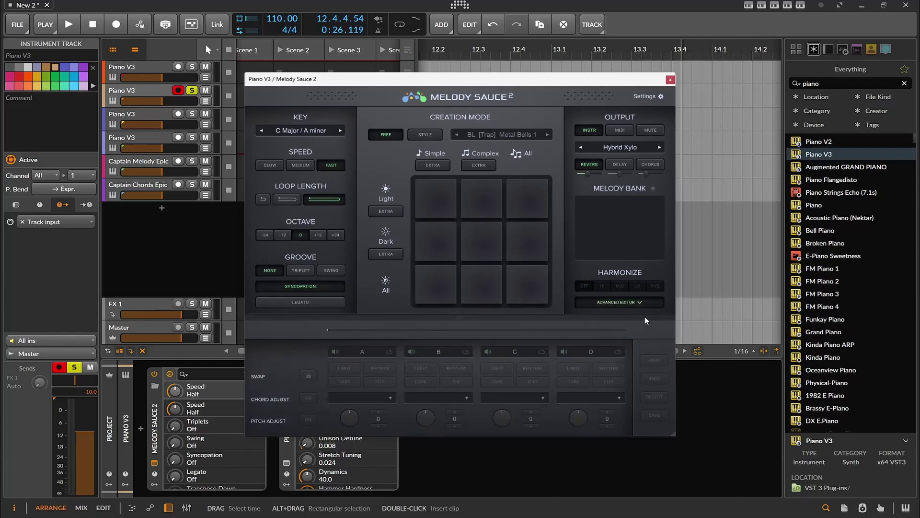
click(621, 301)
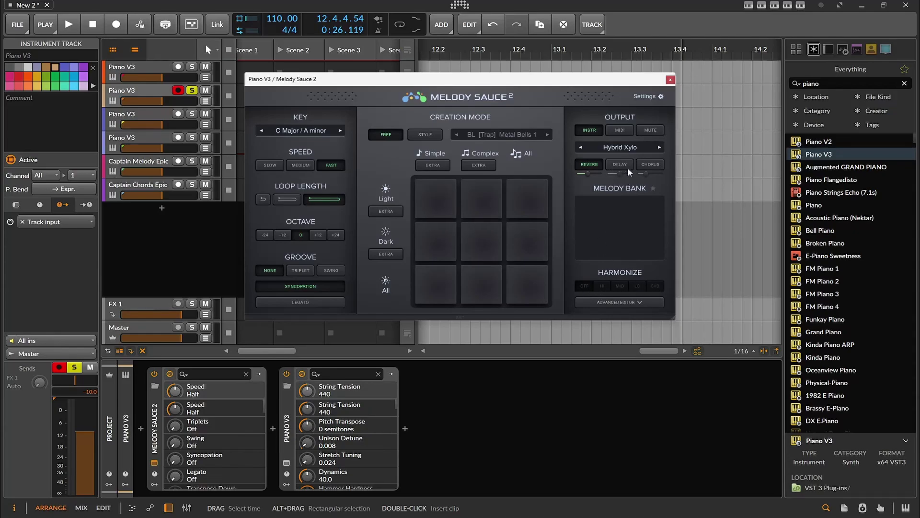
Set Melody Sauce 2's output to MIDI and generate five melodies from different mood pads, auditioning them during playback.
click(625, 129)
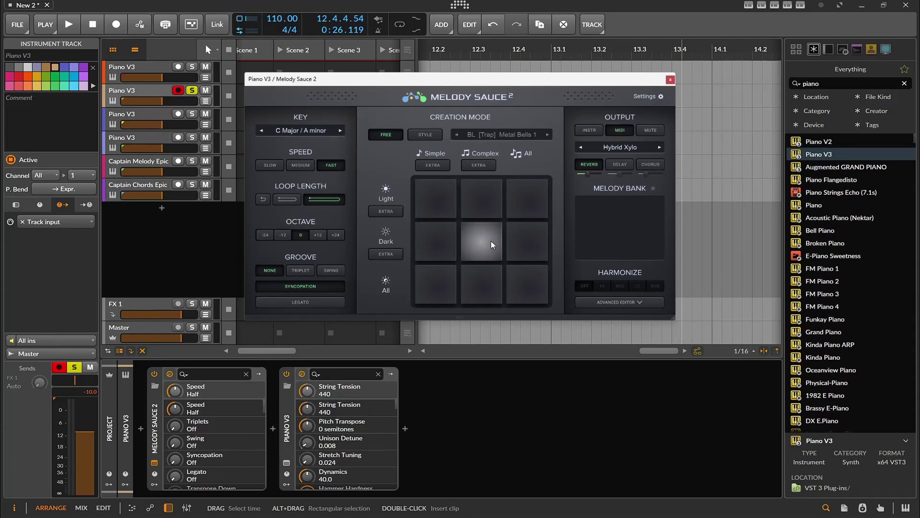
click(451, 242)
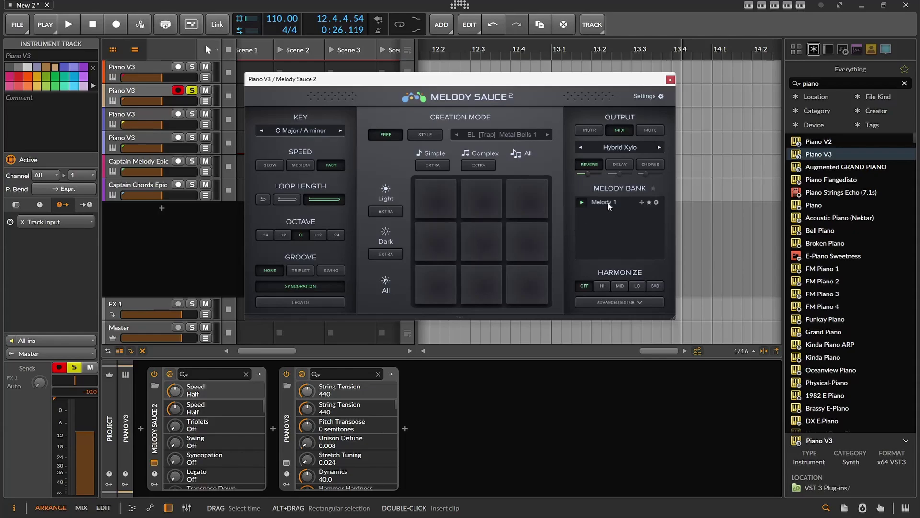
click(67, 25)
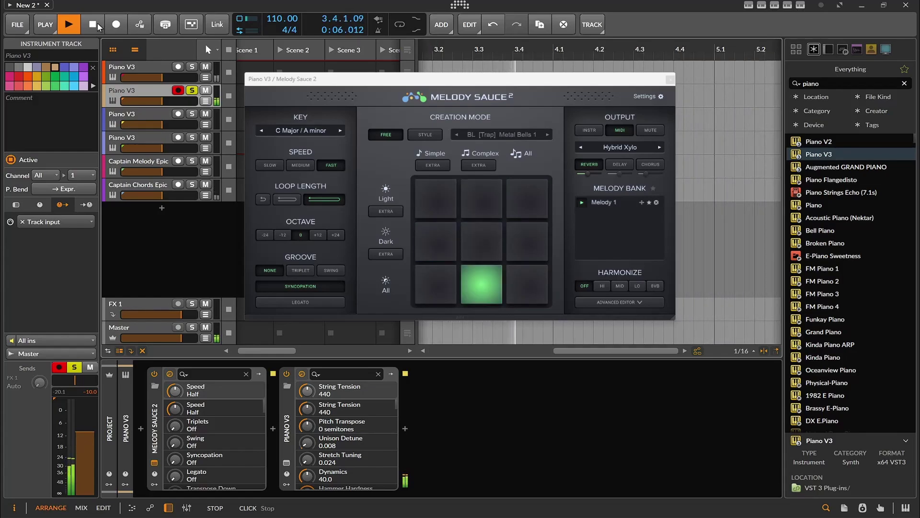
click(488, 238)
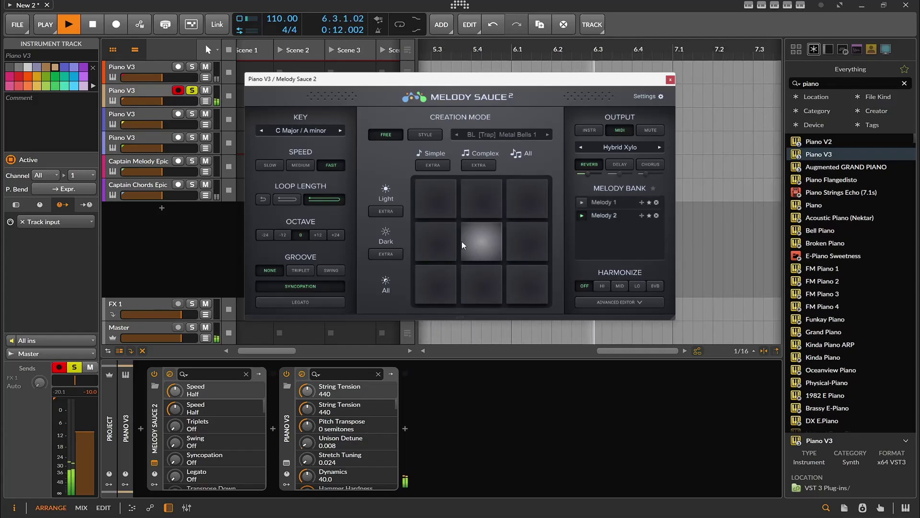
click(427, 239)
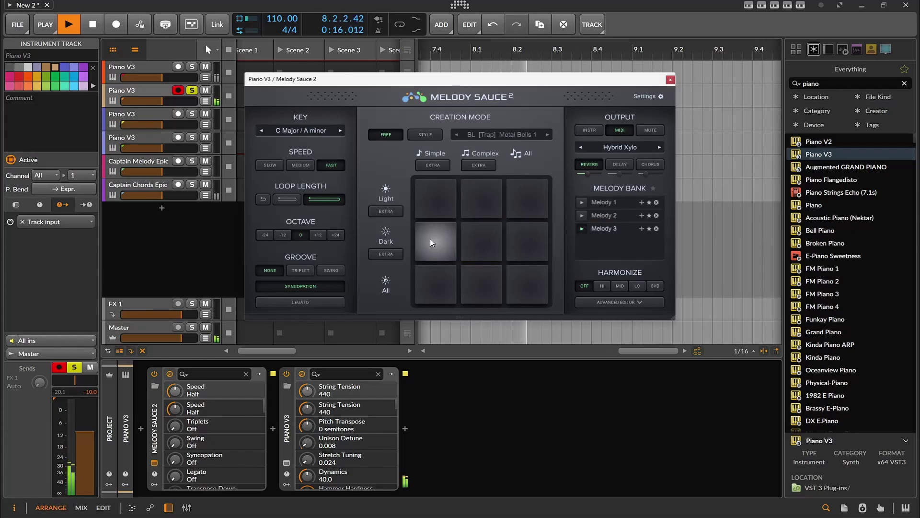
click(433, 209)
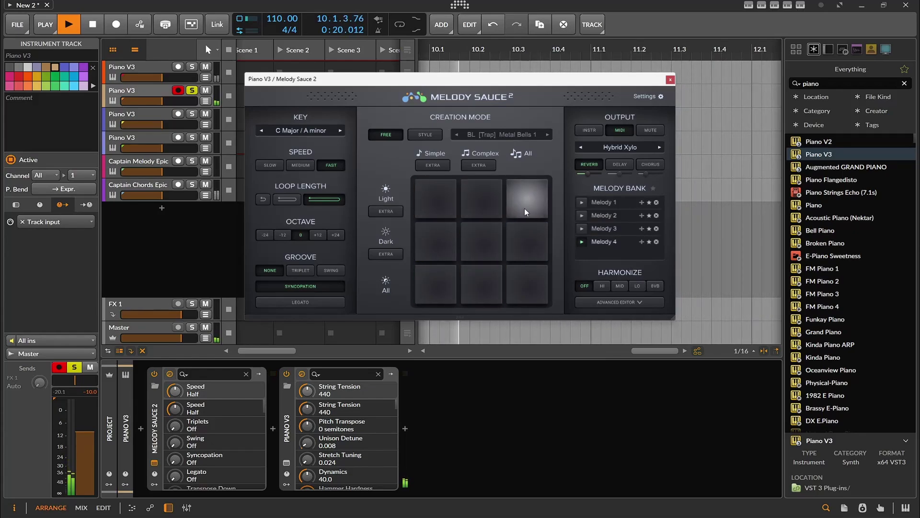
click(419, 285)
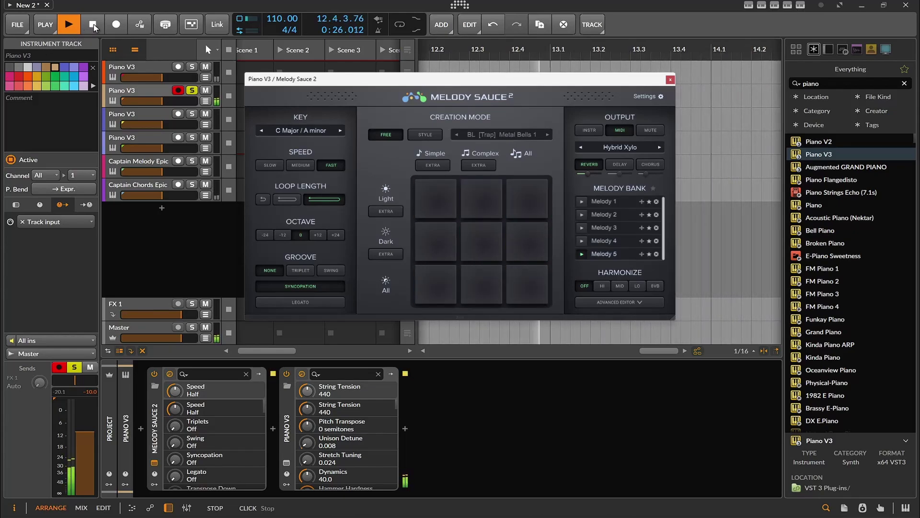
Set Melody 5 to medium speed, the middle loop length and octave -12, and stop playback after listening.
click(301, 165)
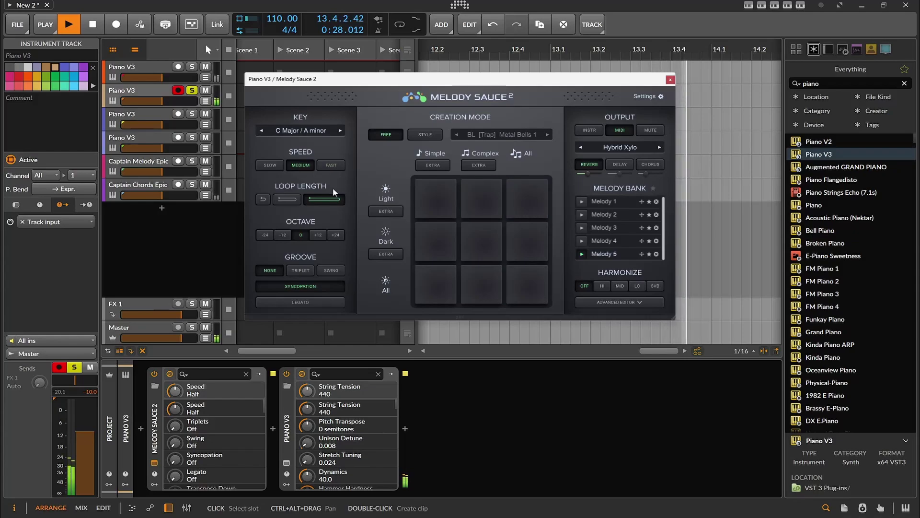
click(287, 199)
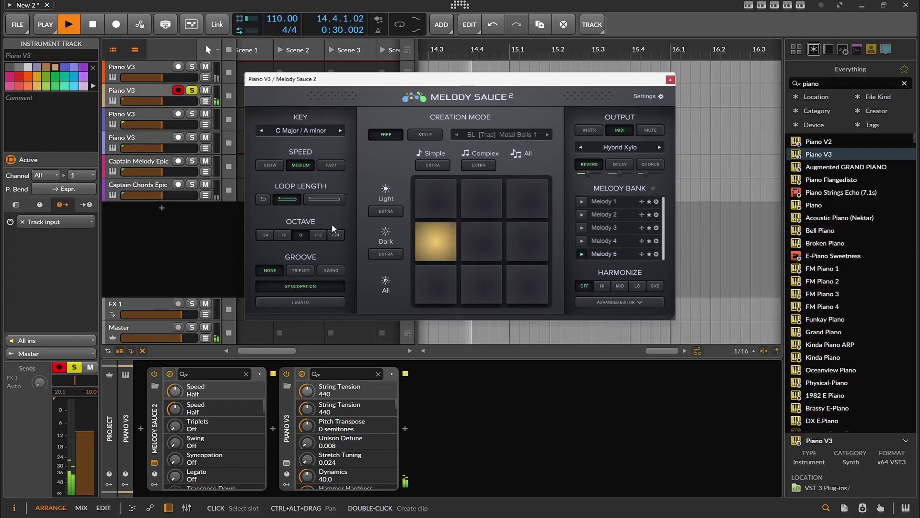
click(298, 236)
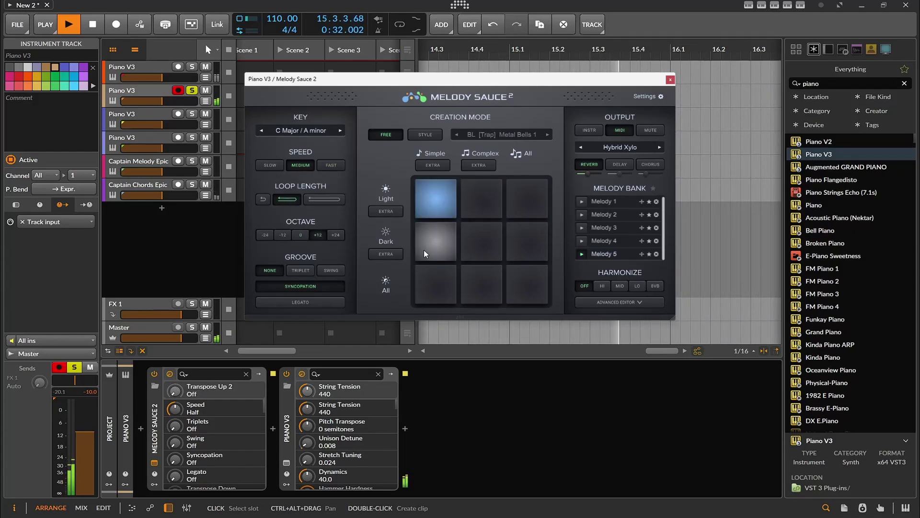
click(283, 234)
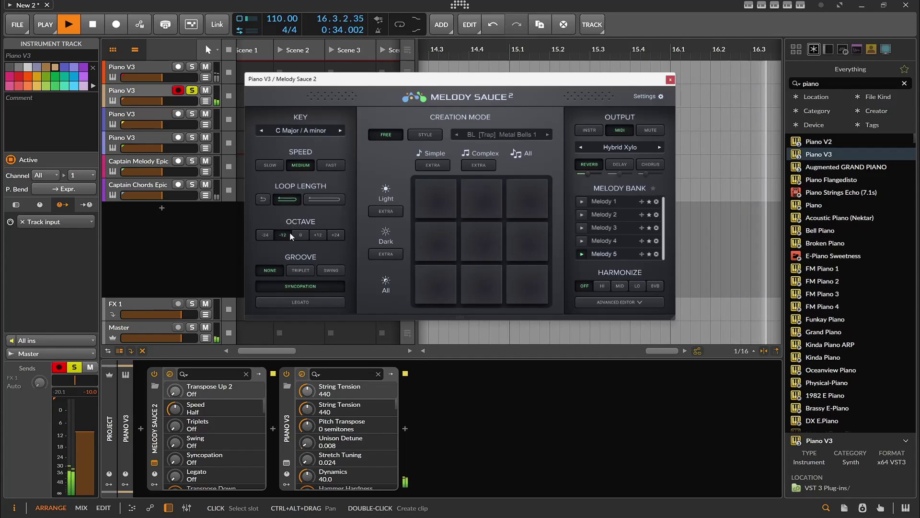
click(100, 26)
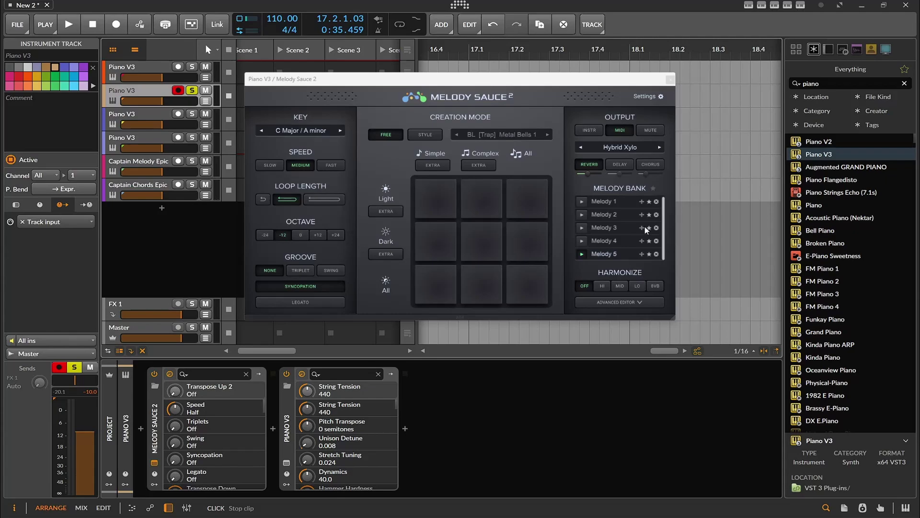
Make Melody 2 the active melody in the melody bank, play it from the start and stop.
click(605, 214)
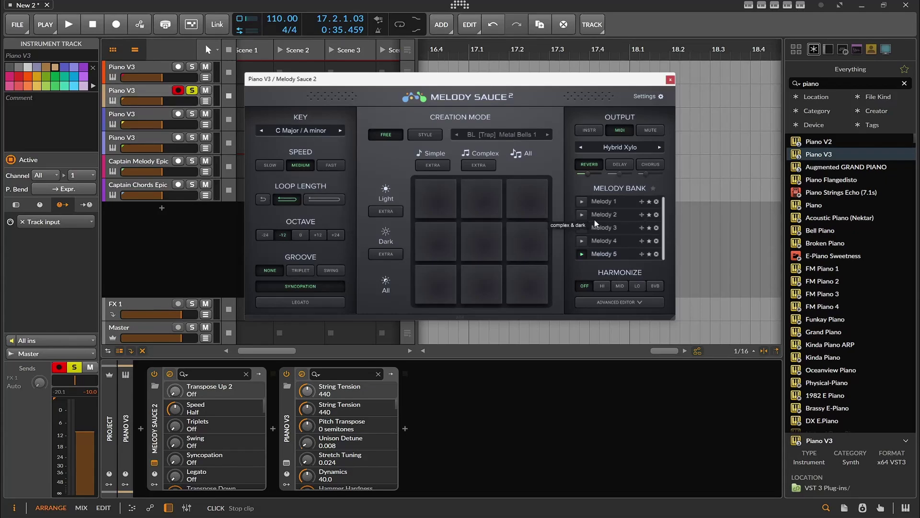
click(582, 214)
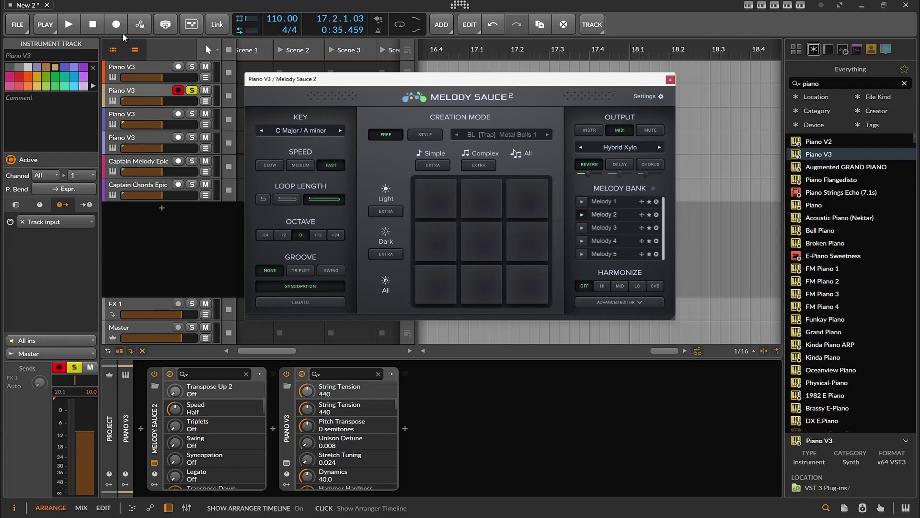
click(71, 23)
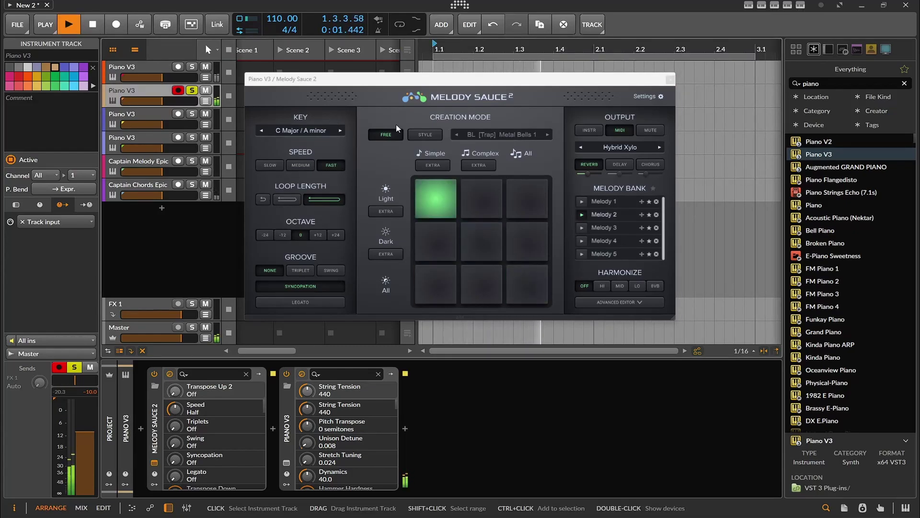
click(94, 25)
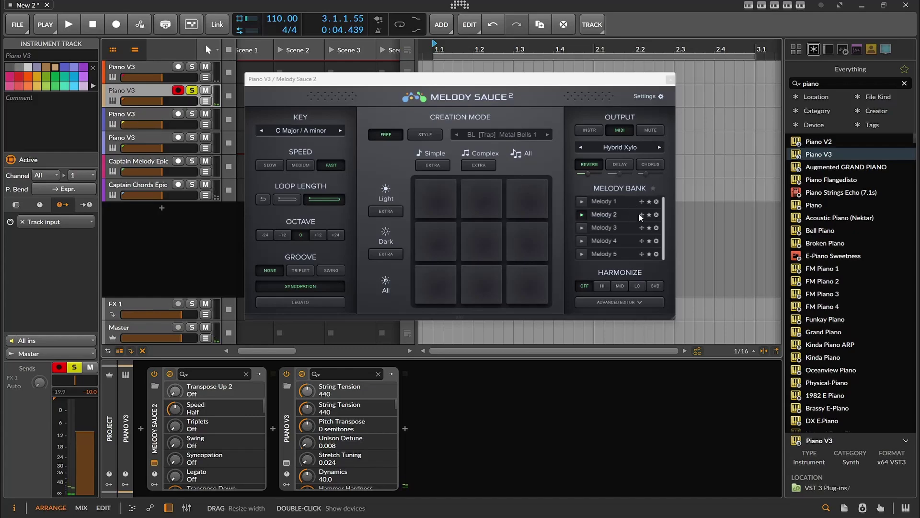
Close Melody Sauce 2 and open Scaler 2 on the third Piano V3 track, placing its window in the middle of the arranger.
drag(643, 215, 673, 150)
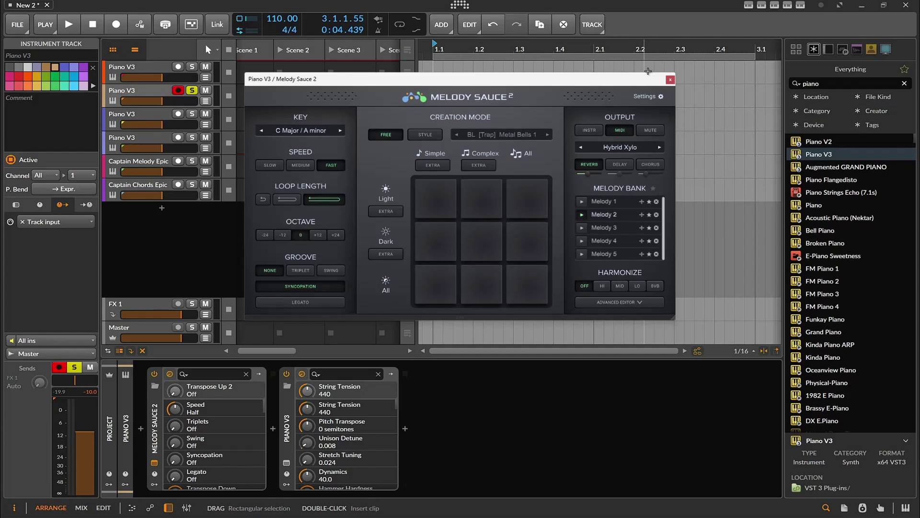
click(670, 82)
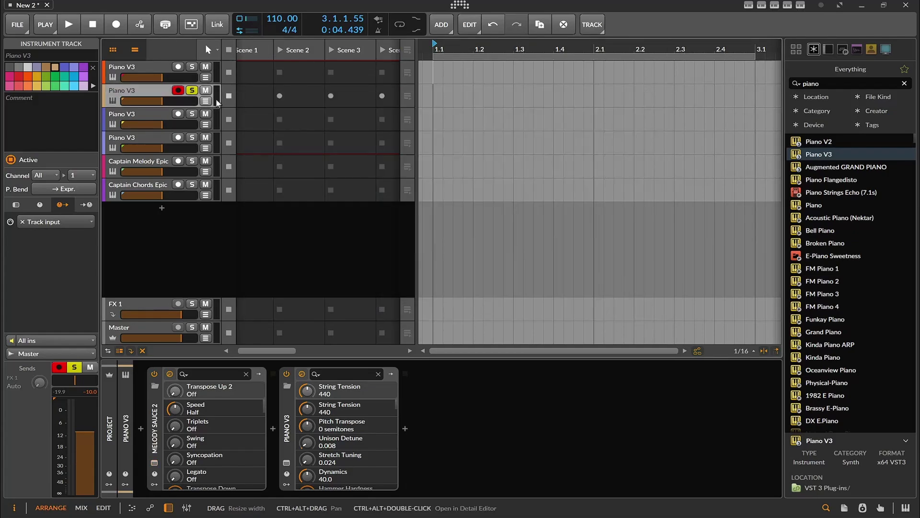
click(137, 119)
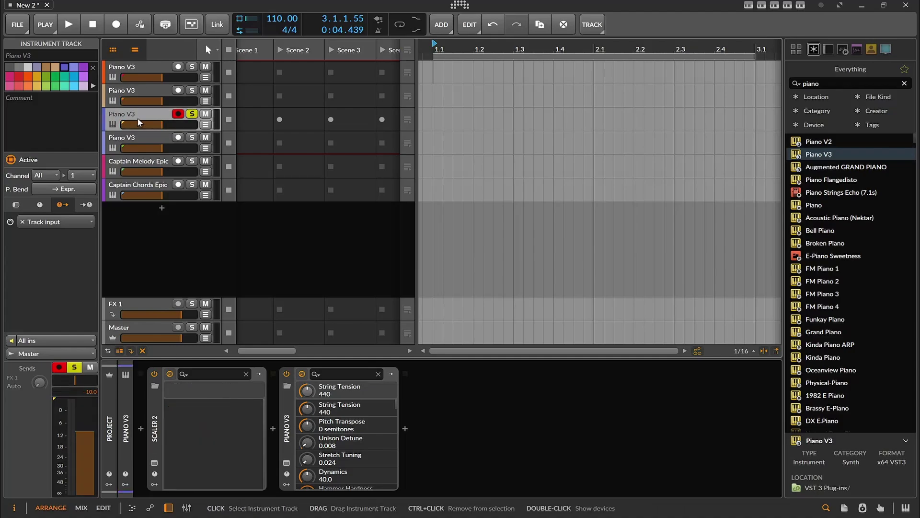
click(153, 462)
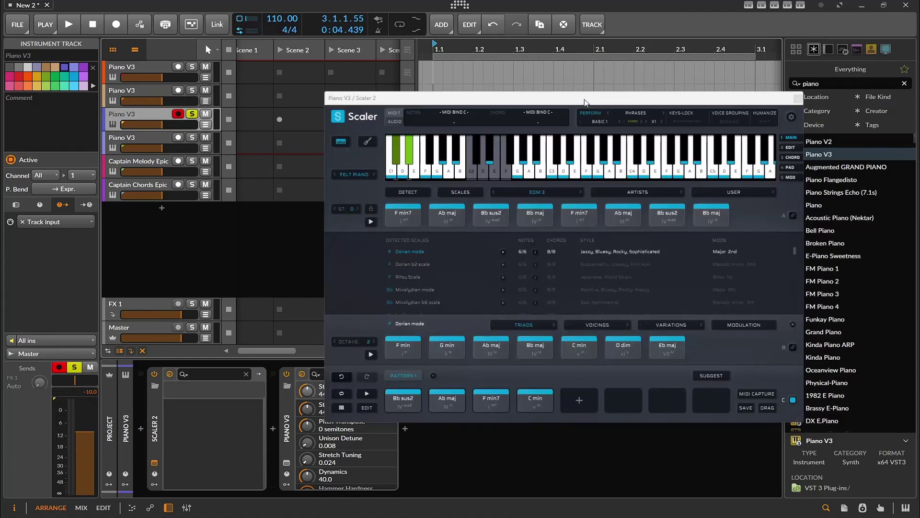
click(492, 102)
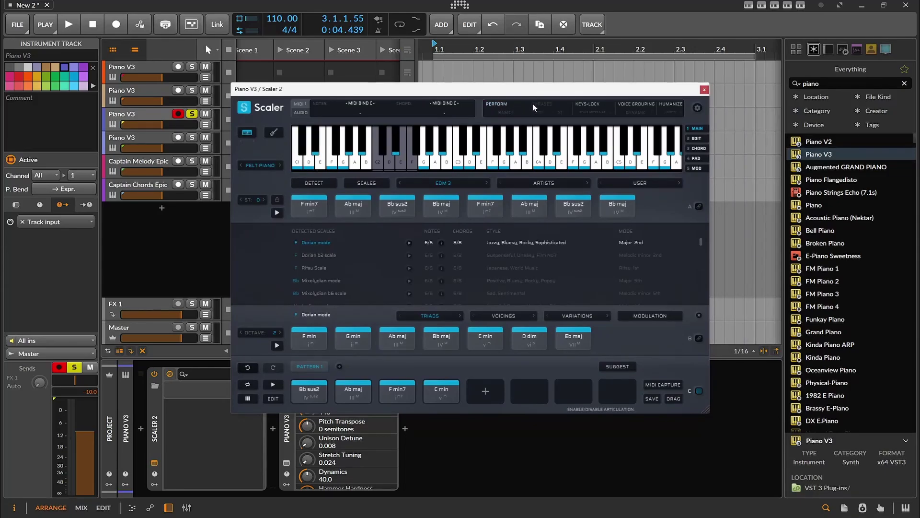
Enable Scaler 2's Perform mode, choose the Performances expression and audition its patterns up to Basic Perf 4.
click(504, 105)
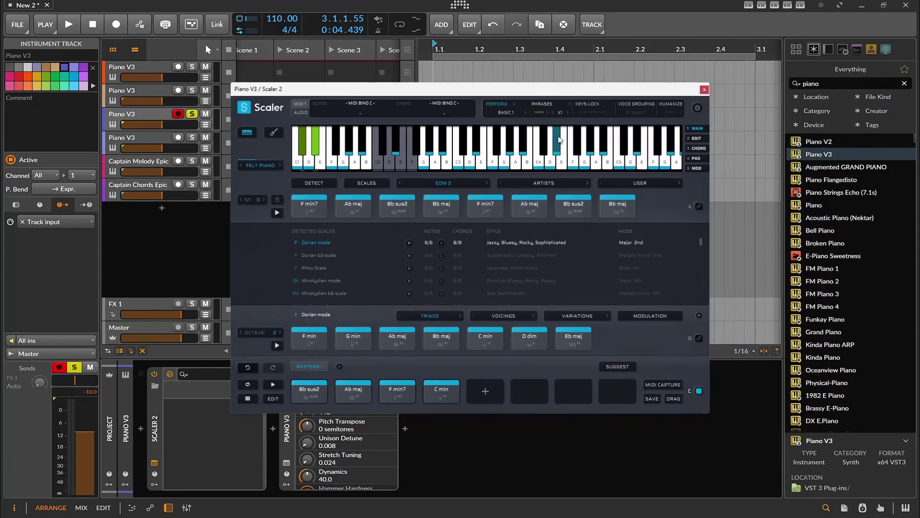
click(537, 104)
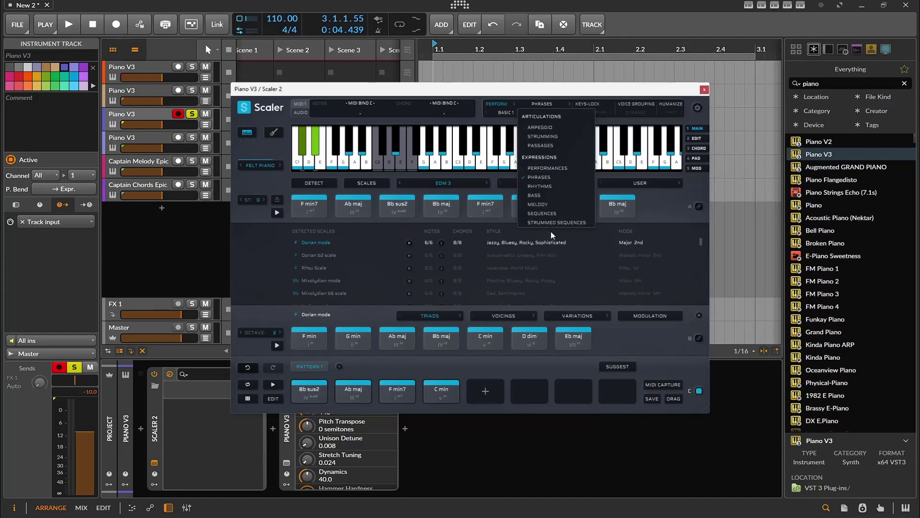
click(568, 168)
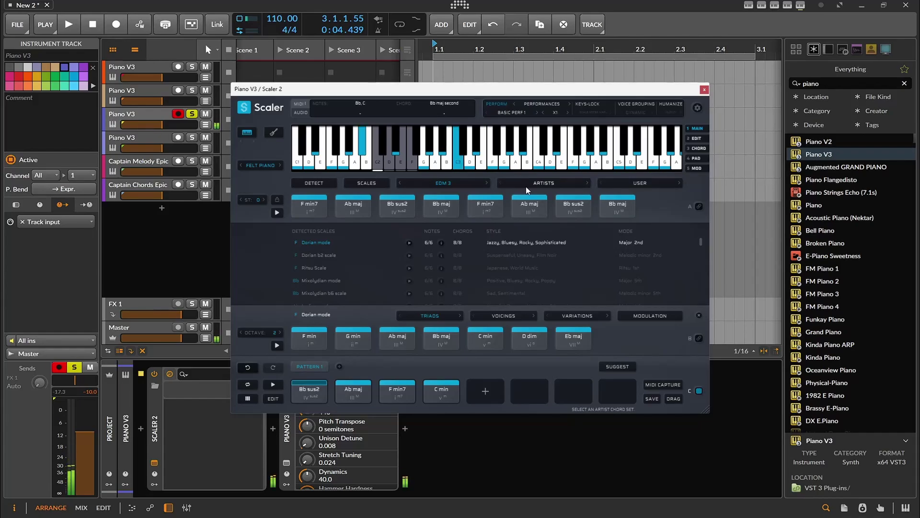
click(537, 112)
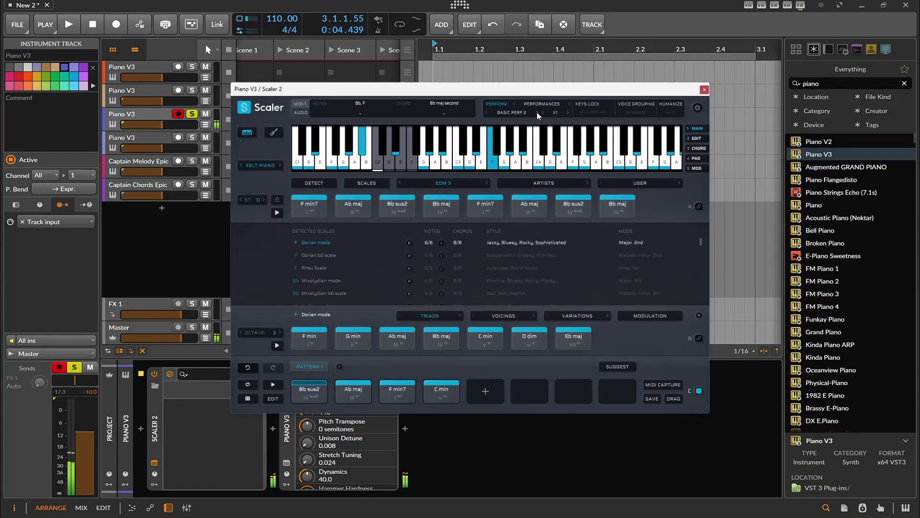
click(537, 113)
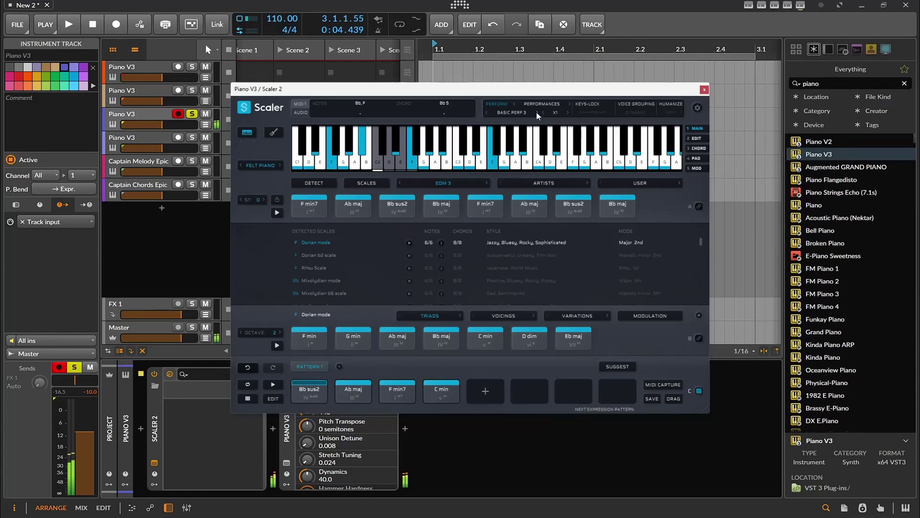
click(537, 113)
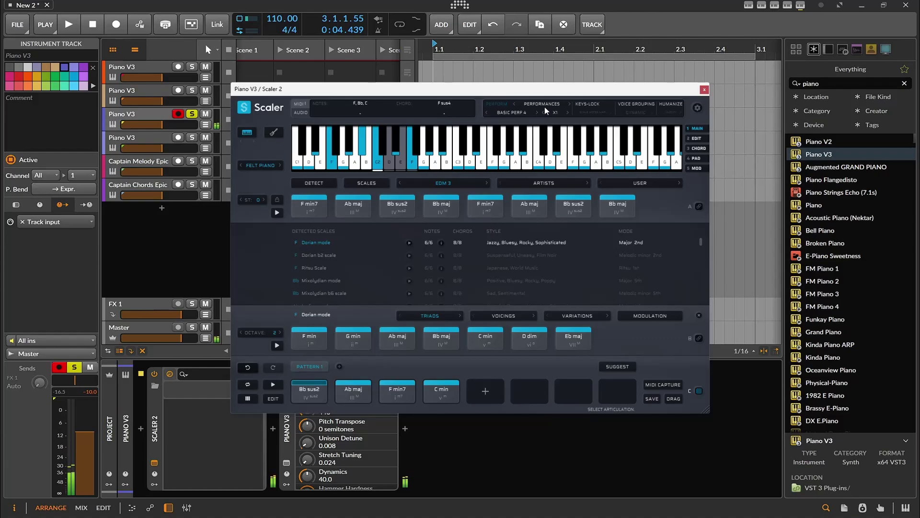
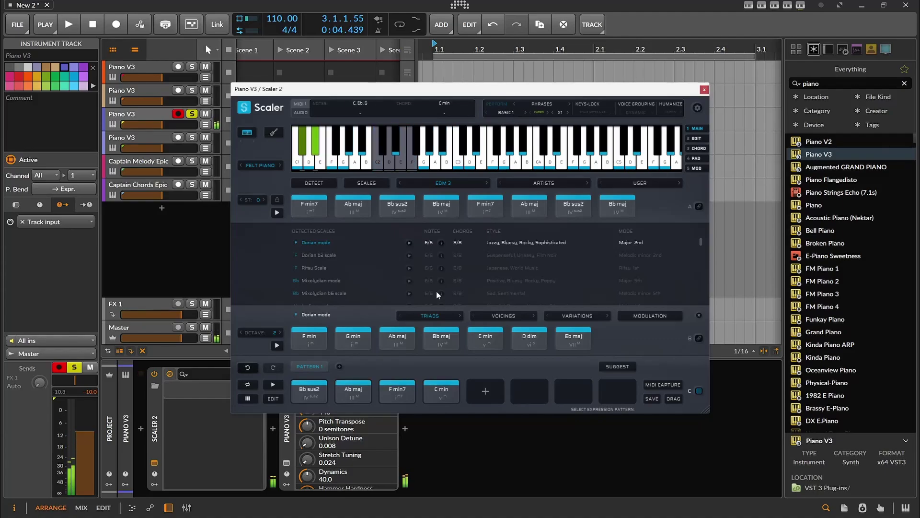
Audition the Bb sus2 and Ab maj chords of Pattern 1 with the Phrases expression, advancing the phrase to Basic 5.
click(352, 390)
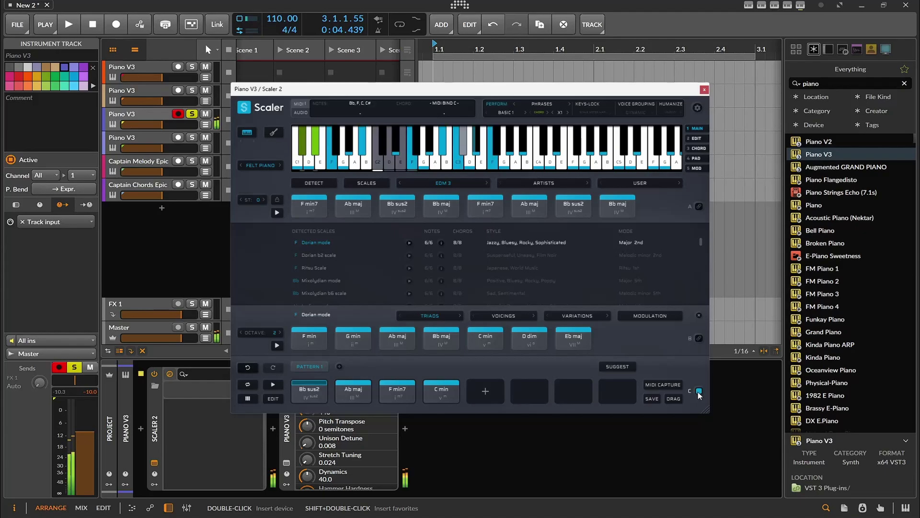
click(349, 164)
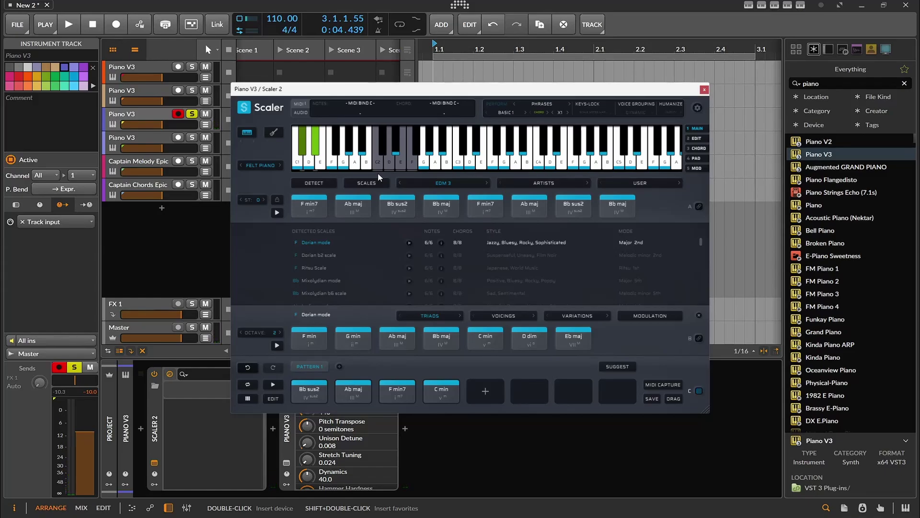
click(310, 390)
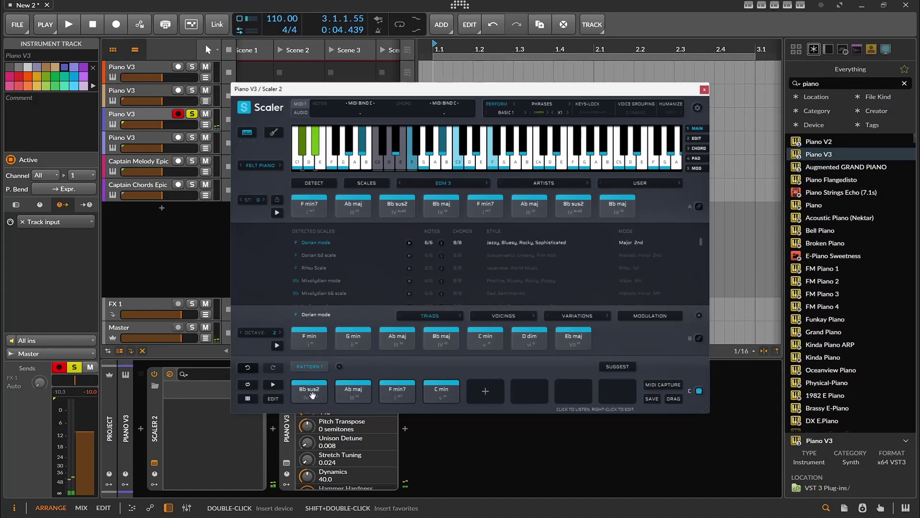
click(354, 396)
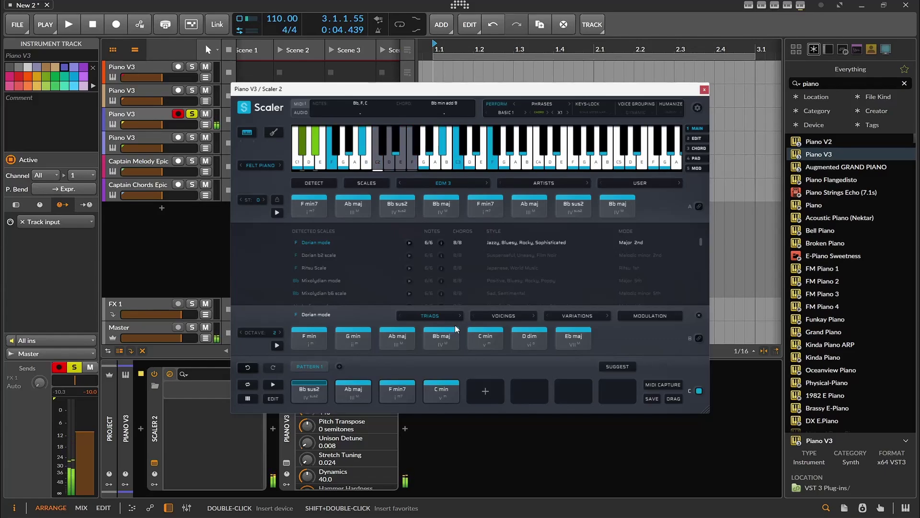
click(526, 113)
click(526, 113)
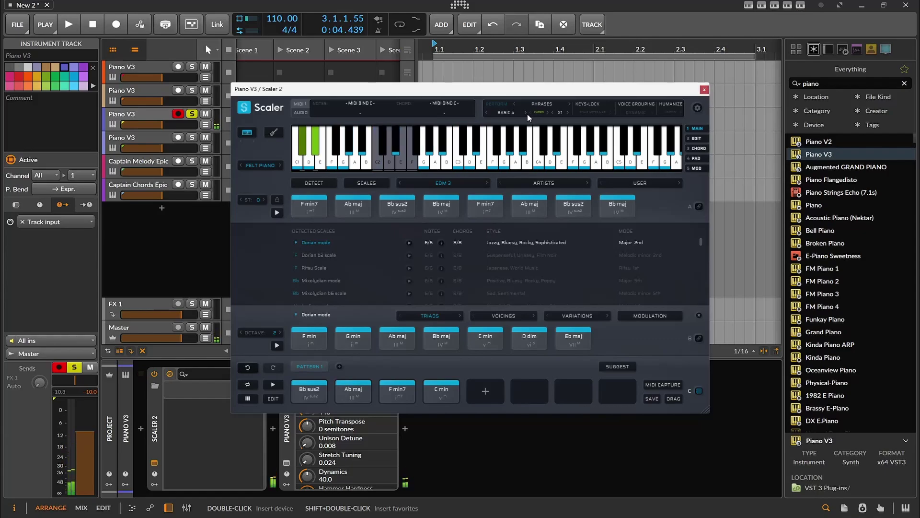
click(526, 113)
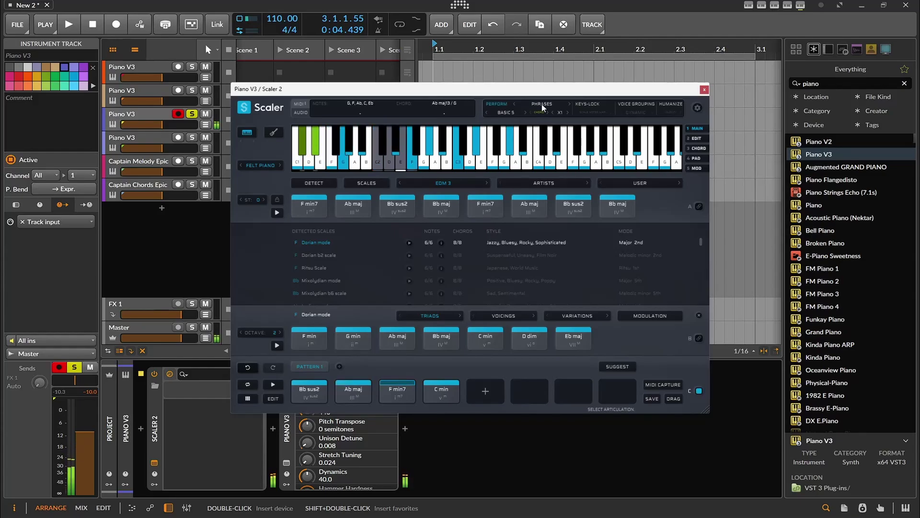
Switch the expression to Rhythms, audition the Common 1 pattern and view the available rhythm categories.
click(543, 105)
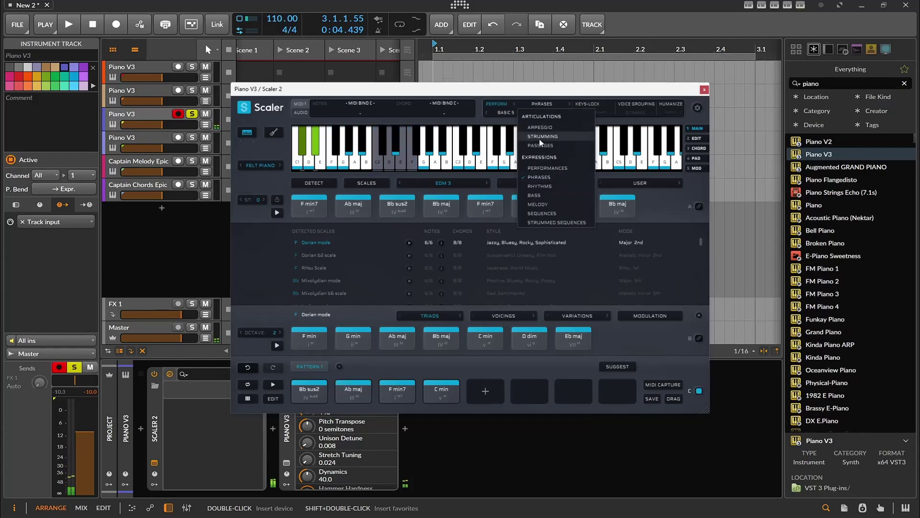
click(547, 187)
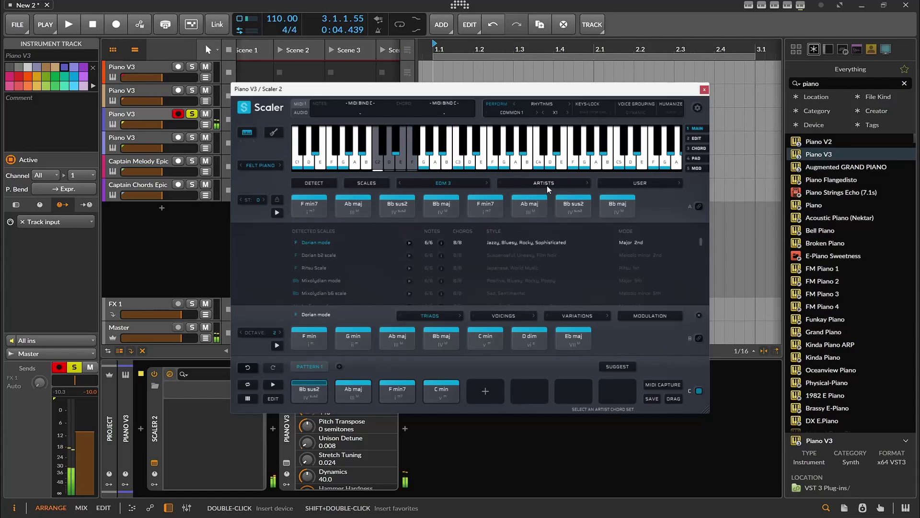
click(534, 115)
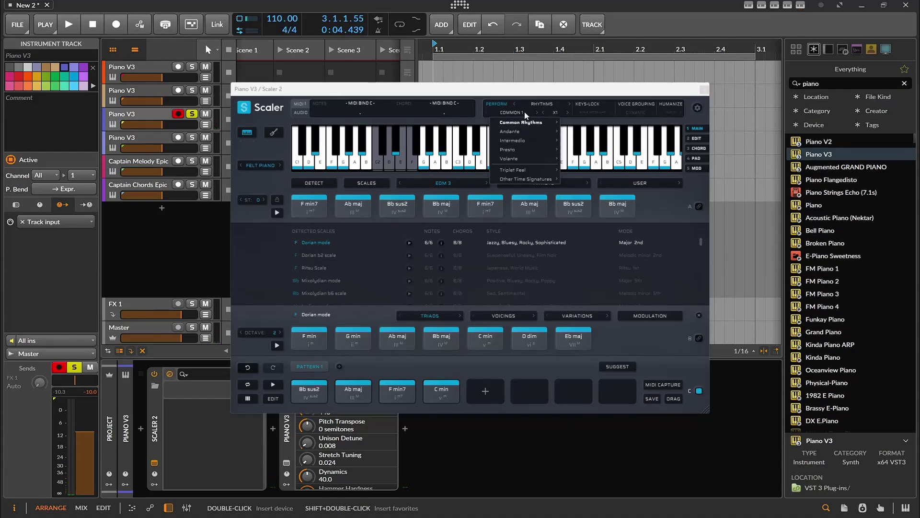
click(527, 115)
Set the expression to Melody and audition the individual Color A variations, ending on Color A All.
click(541, 104)
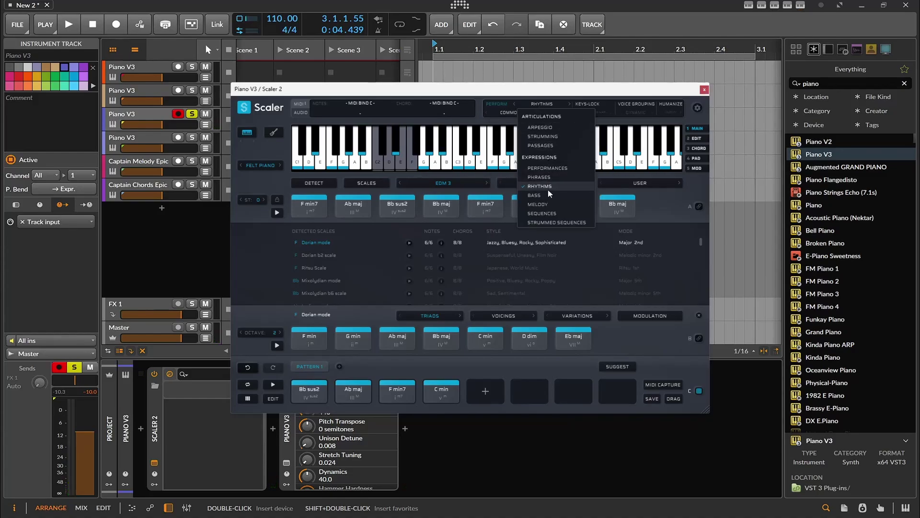
click(552, 205)
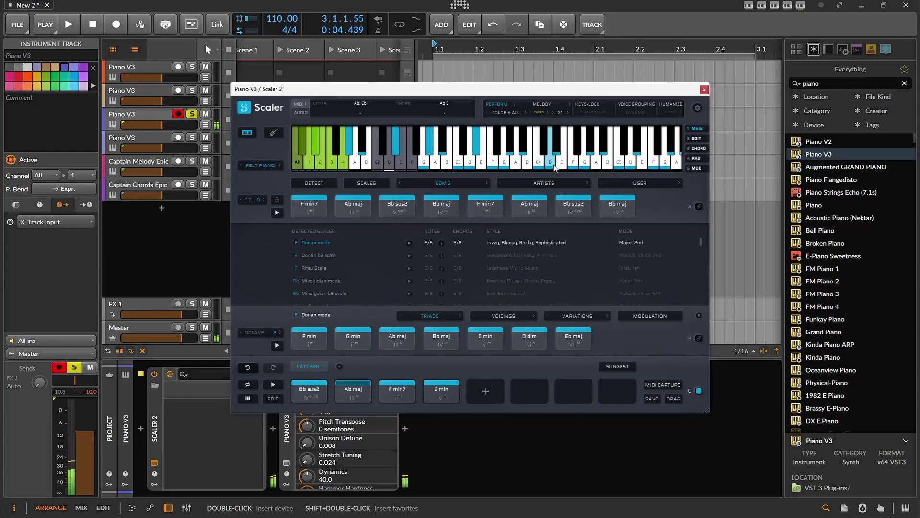
click(524, 113)
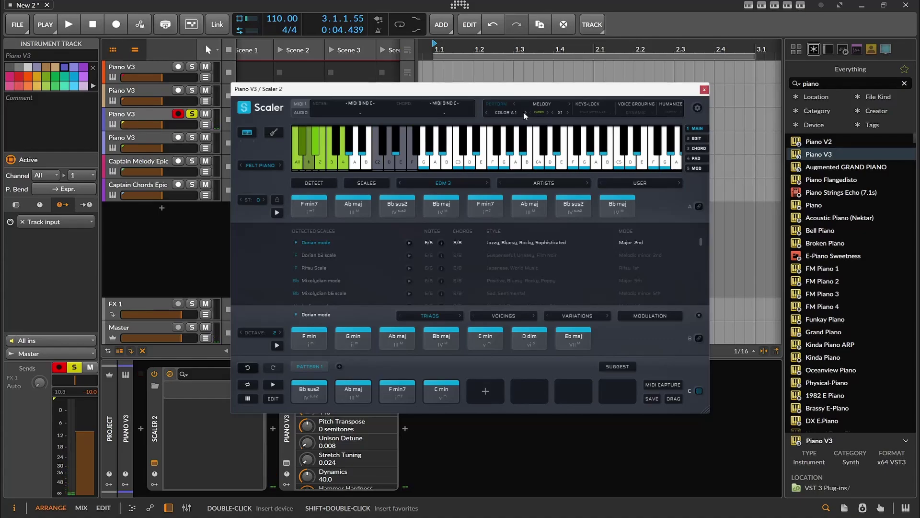
click(525, 114)
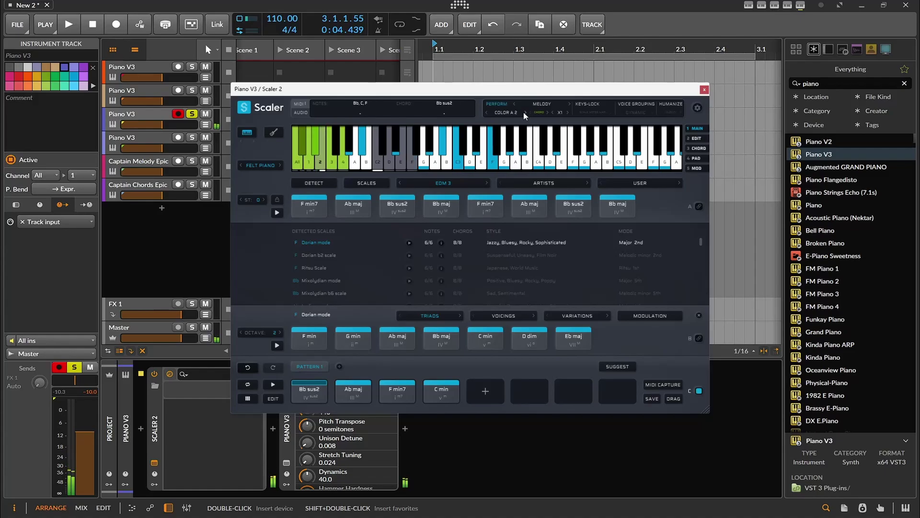
click(525, 113)
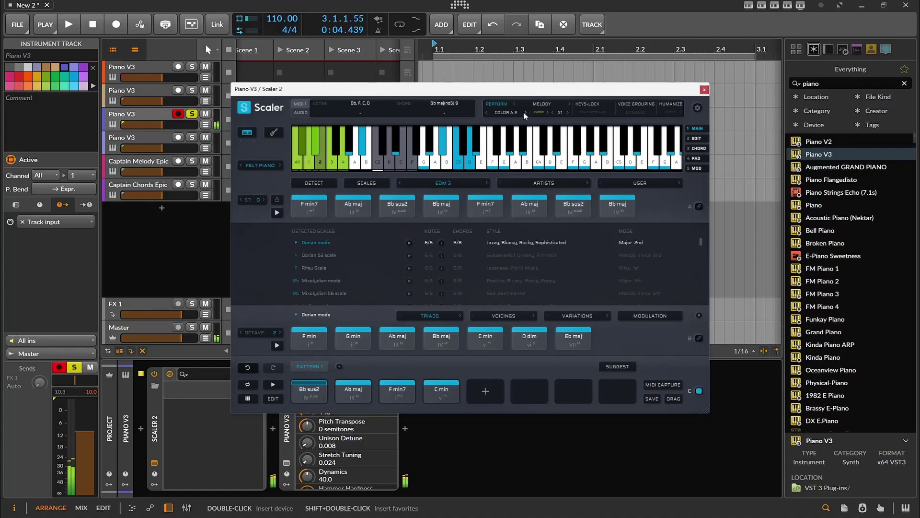
click(525, 113)
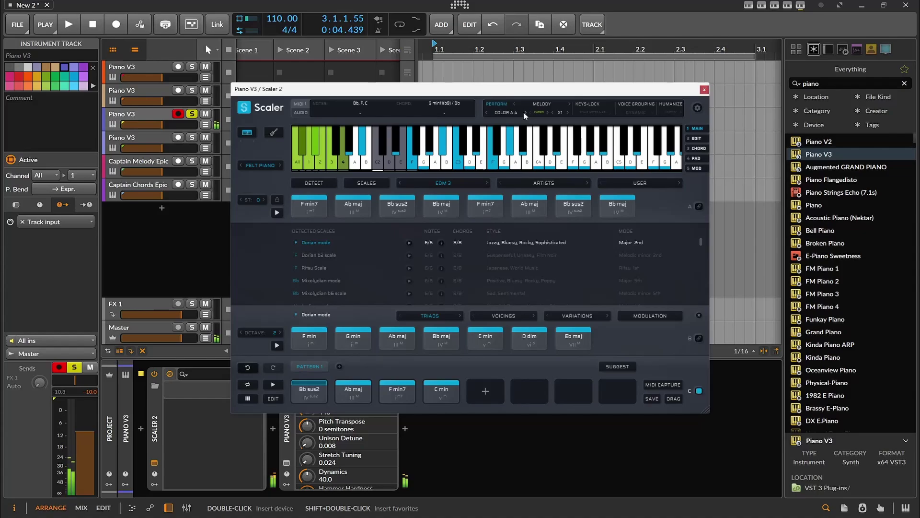
click(525, 113)
click(525, 113)
click(525, 113)
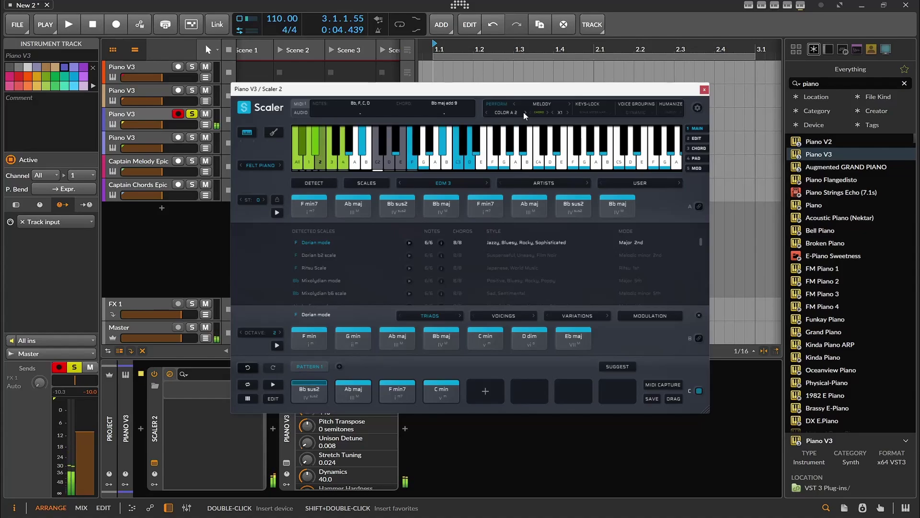
click(525, 113)
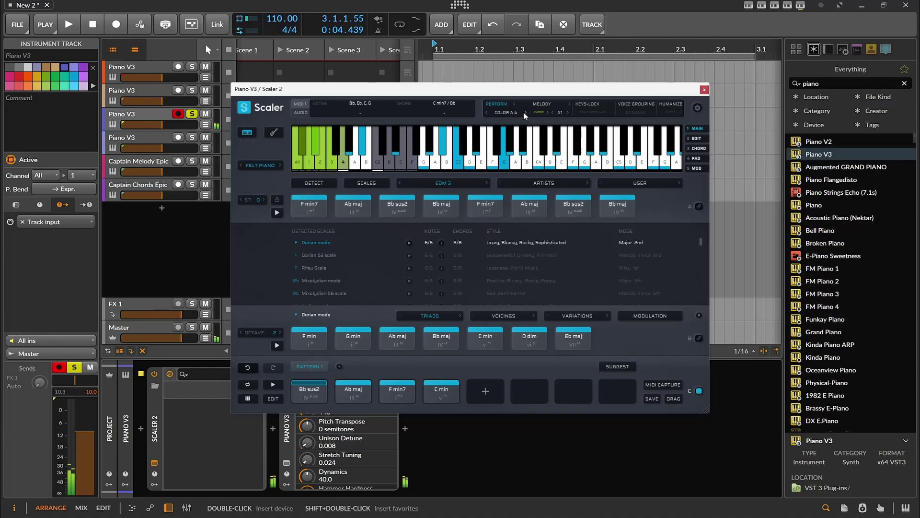
click(525, 113)
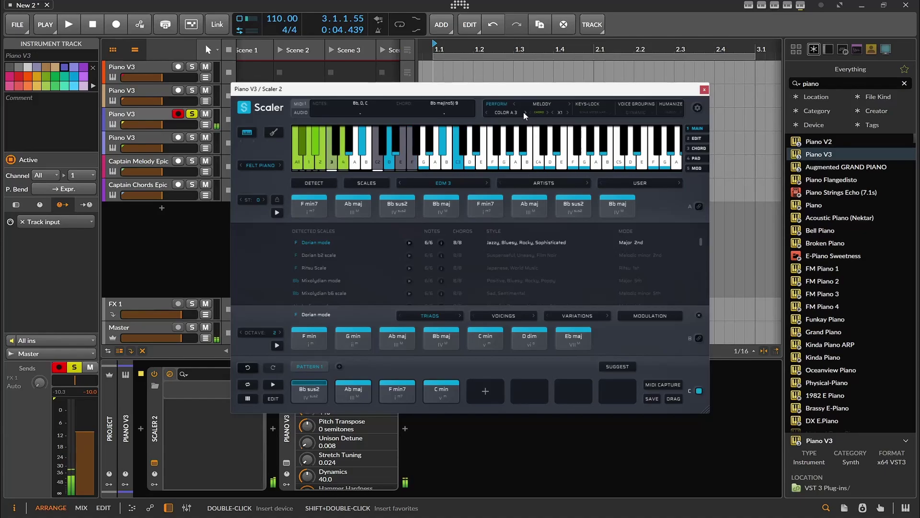
click(525, 113)
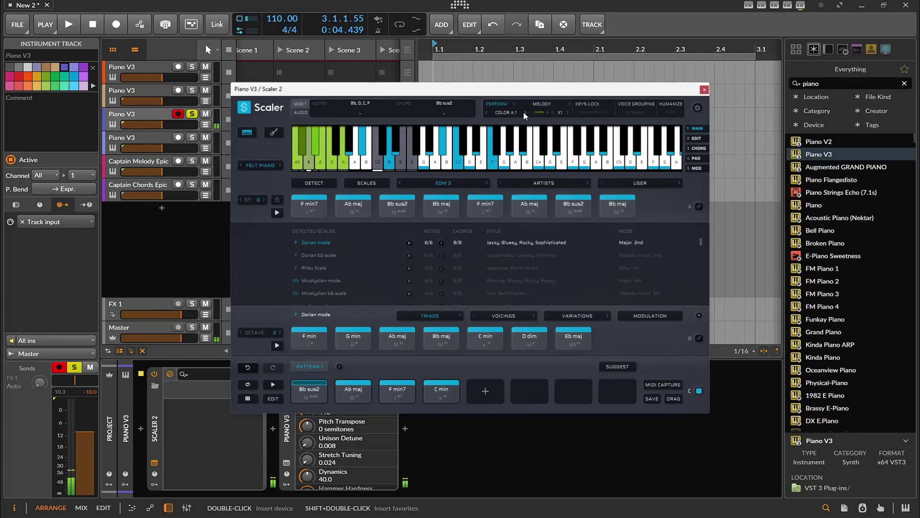
click(525, 113)
click(525, 113)
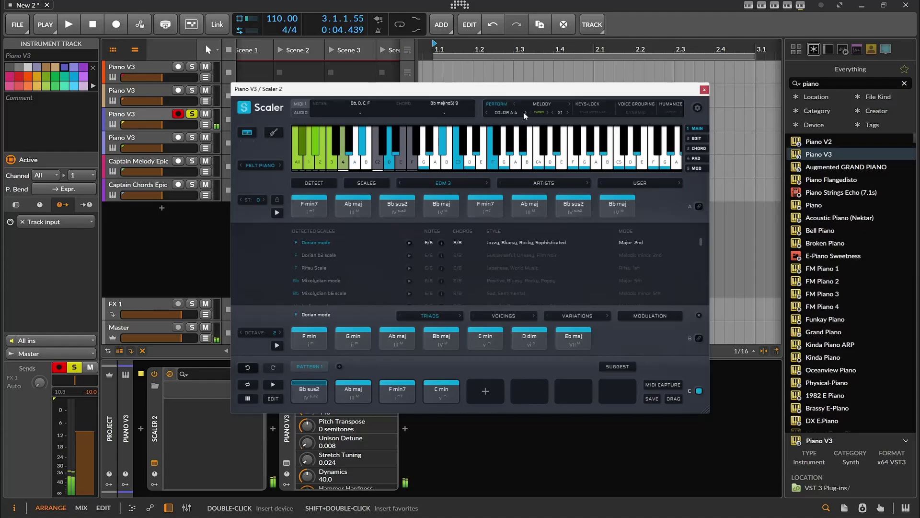
click(525, 115)
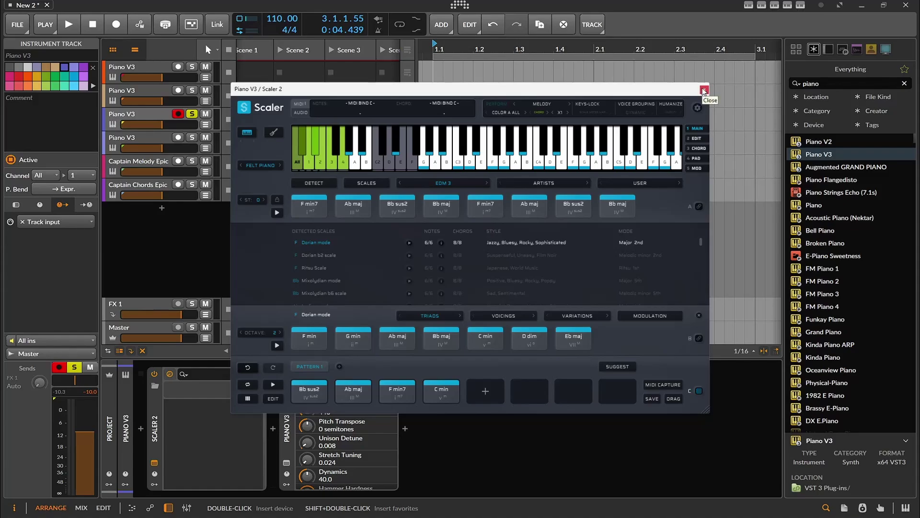
Close Scaler 2 and open Phrasebox on the fourth Piano V3 track.
click(703, 90)
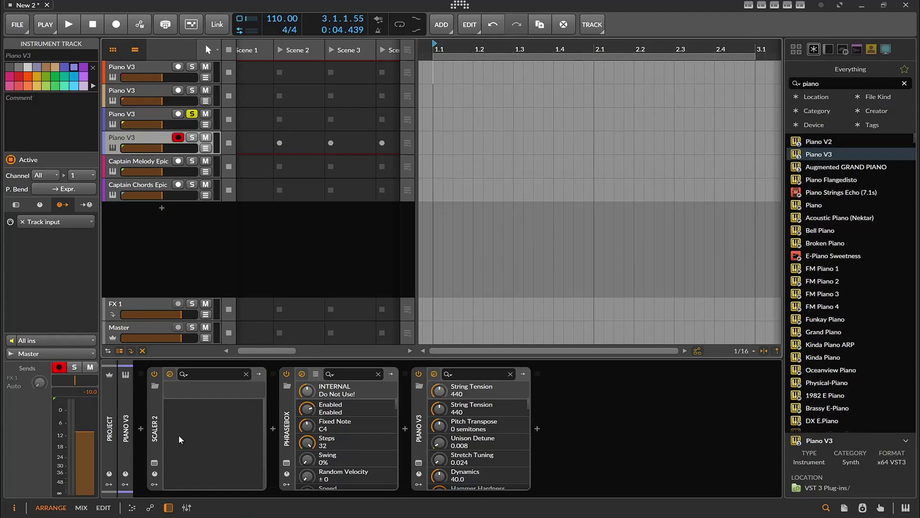
click(287, 463)
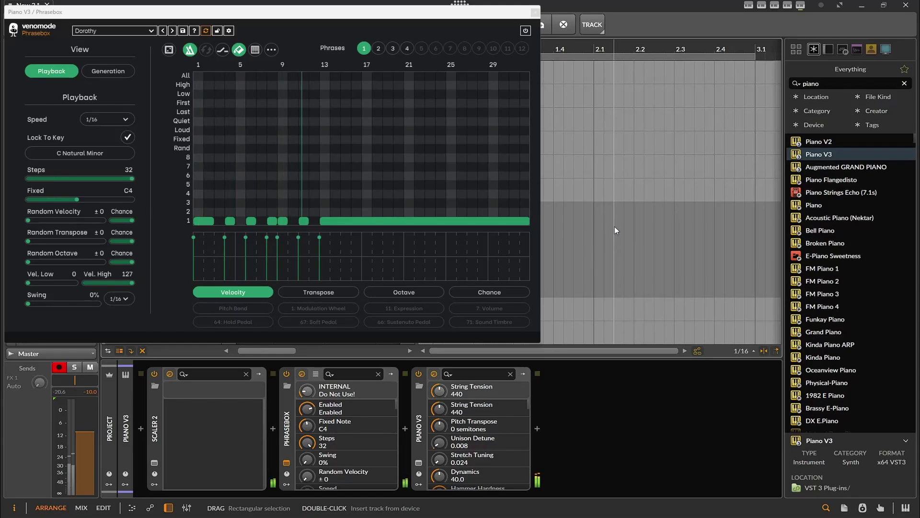
Close Phrasebox and move the solo from the third to the fourth Piano V3 track.
click(632, 104)
click(535, 11)
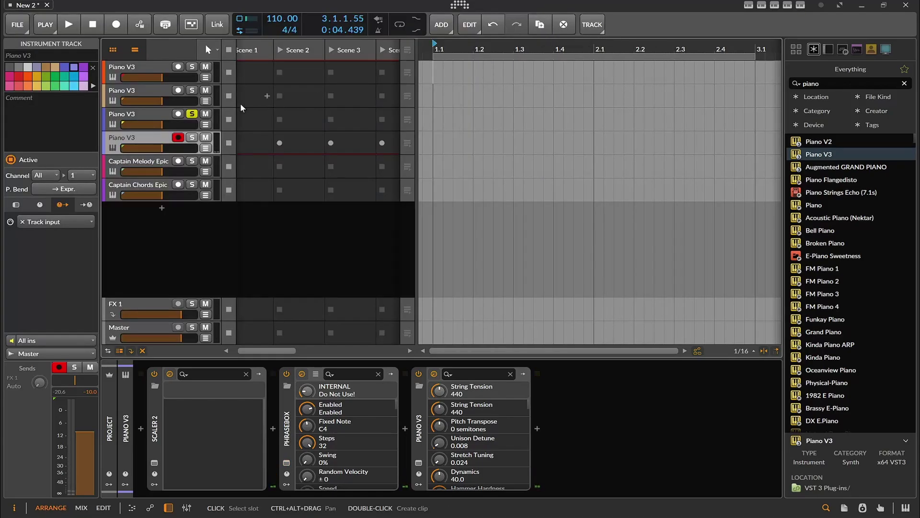
click(193, 115)
click(192, 137)
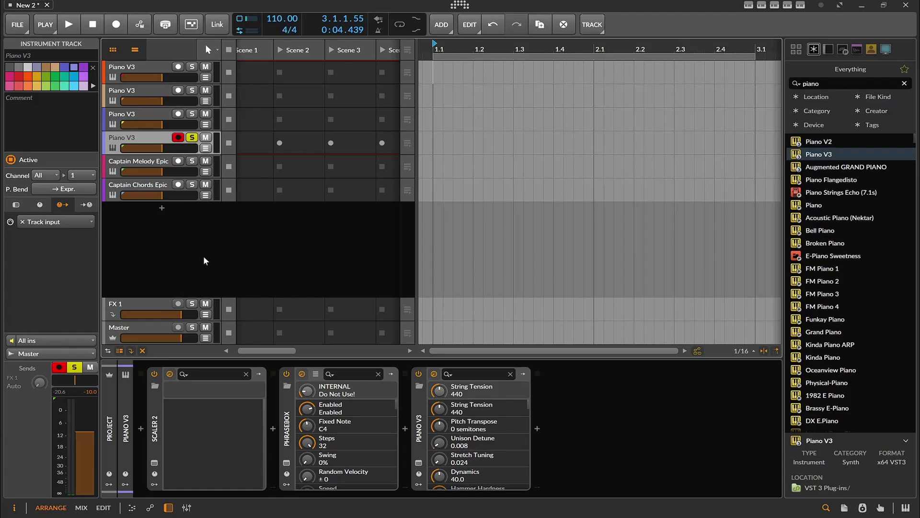
Reopen Phrasebox on the fourth Piano V3 track and check the Scaler 2 chord pattern feeding it, closing Scaler 2 again.
click(286, 463)
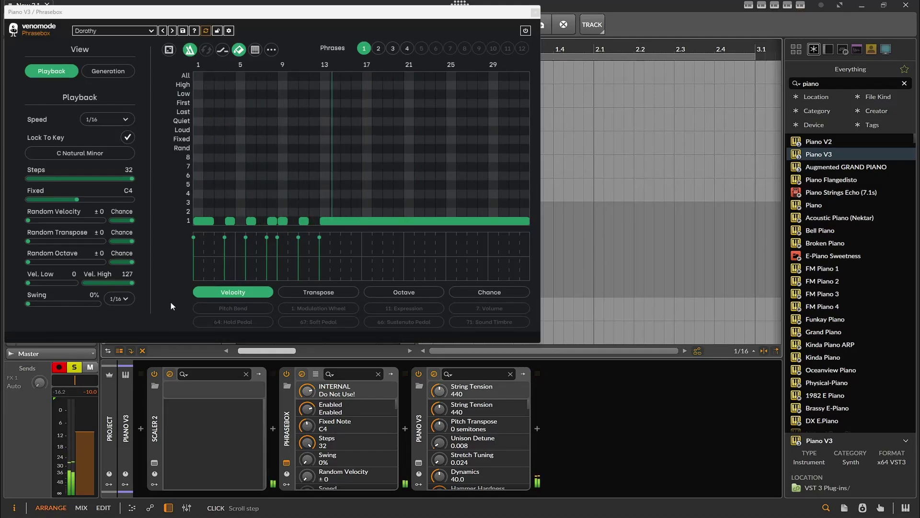
click(154, 462)
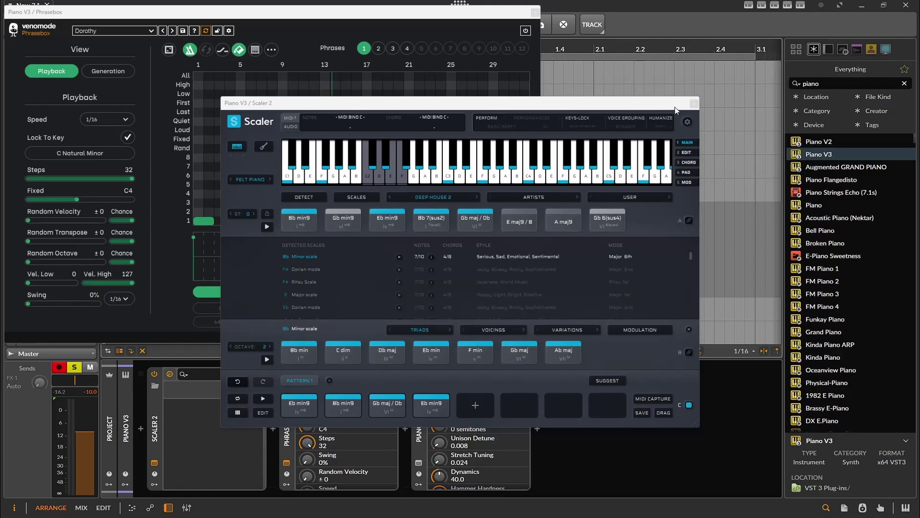
click(694, 104)
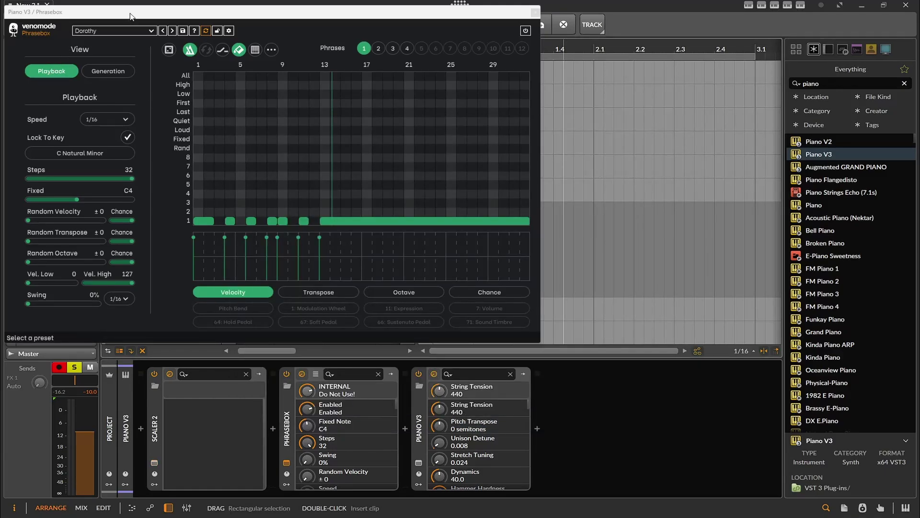
Load the Agitated preset from Phrasebox's Melodies category and step through Dinky and Driftwood to Ford, auditioning each.
click(150, 31)
mouse_move(119, 87)
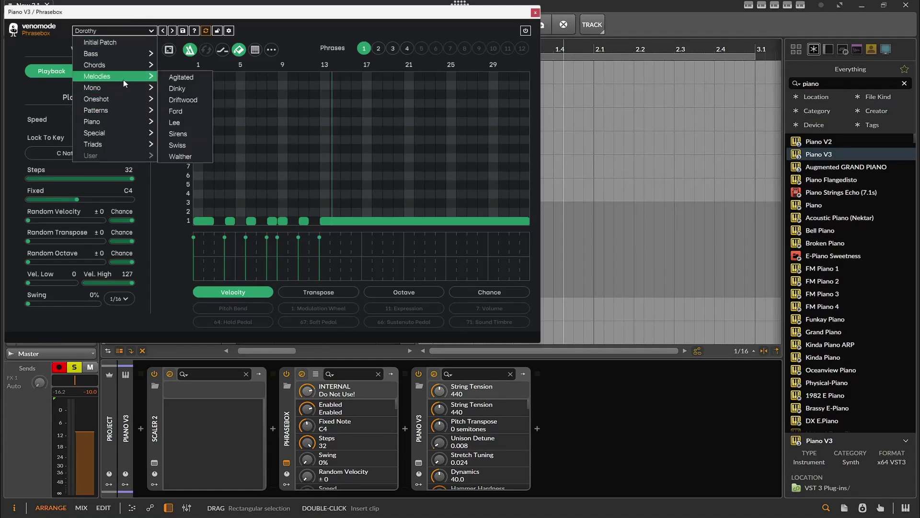
click(182, 77)
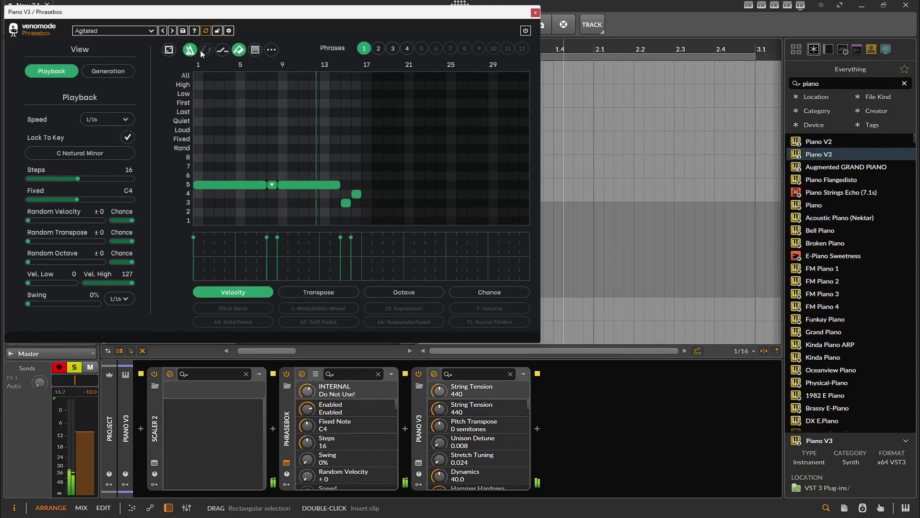
click(172, 31)
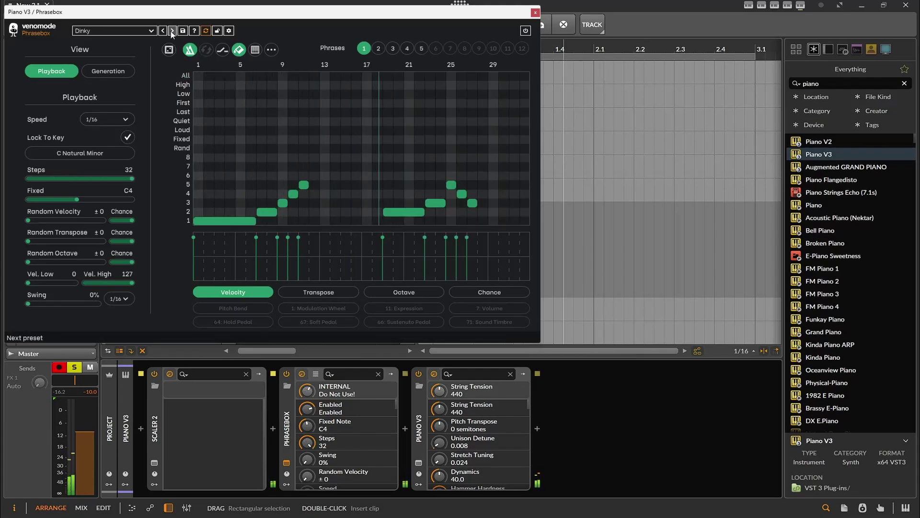
click(172, 31)
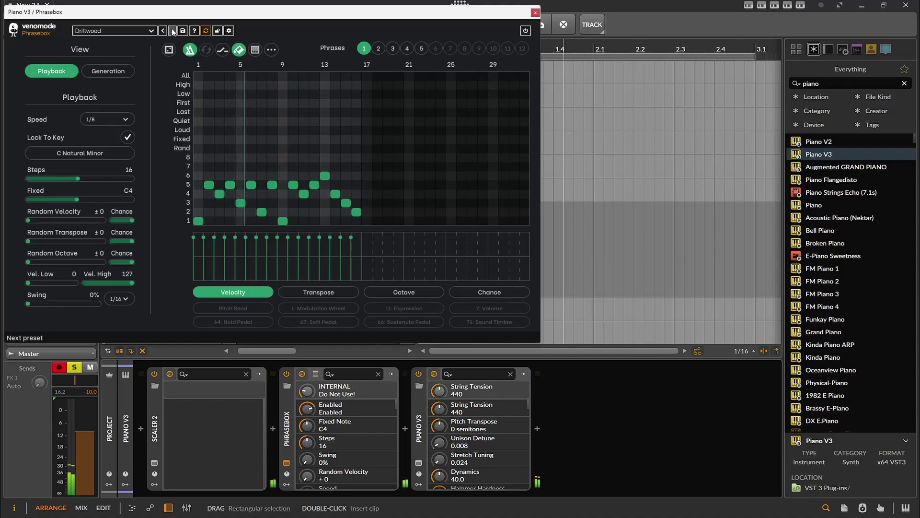
click(172, 30)
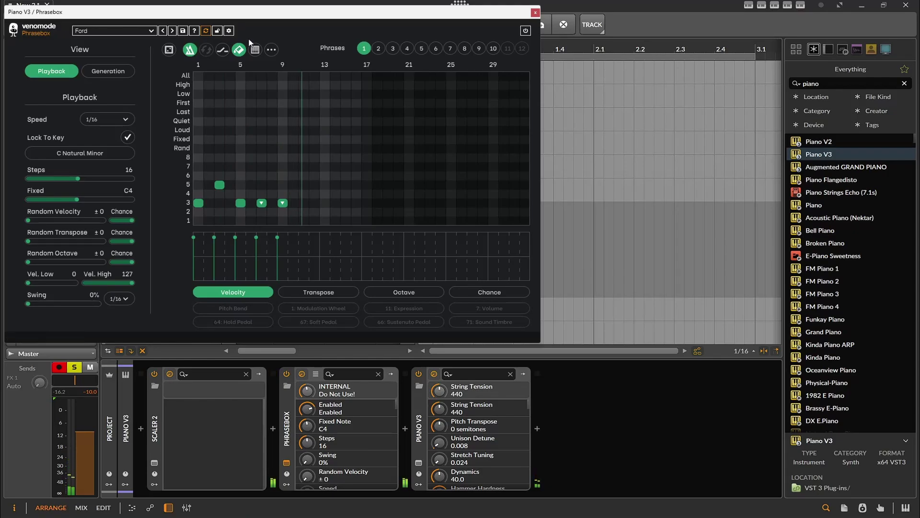
Randomise the Ford phrase three times to generate new note patterns.
click(170, 50)
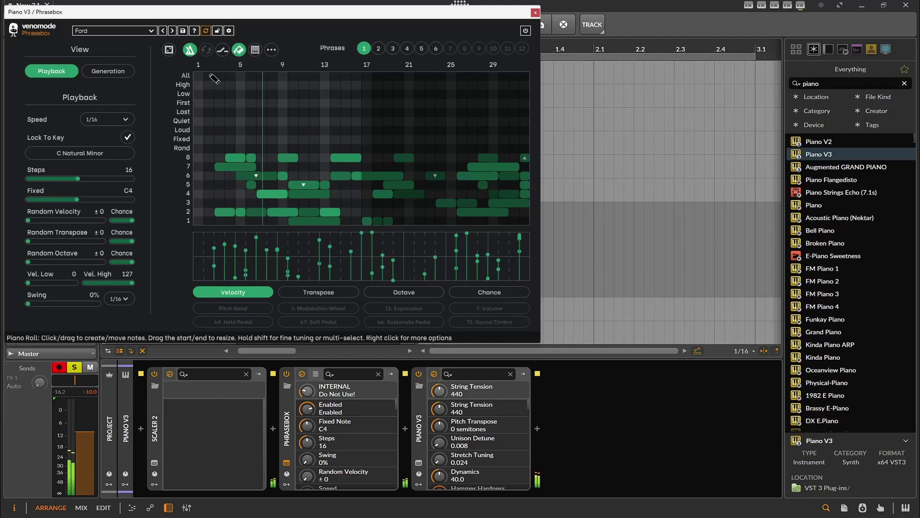
click(169, 50)
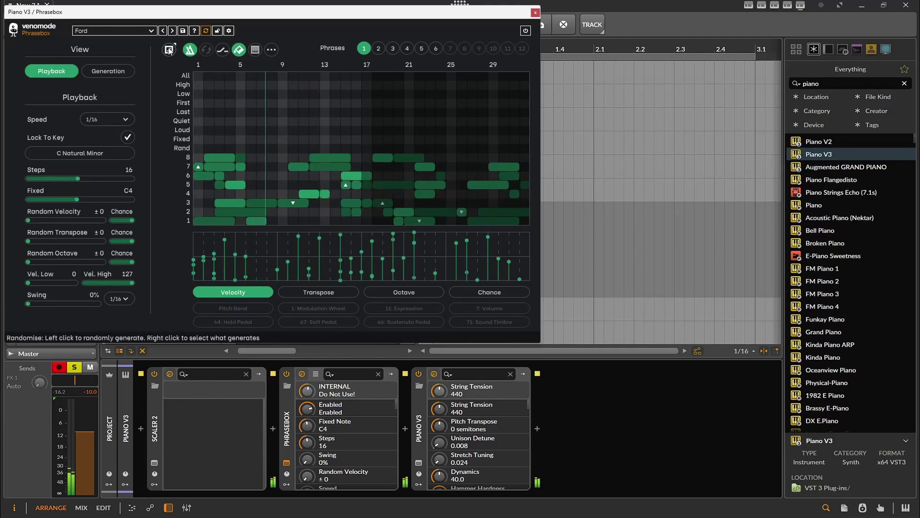
click(169, 50)
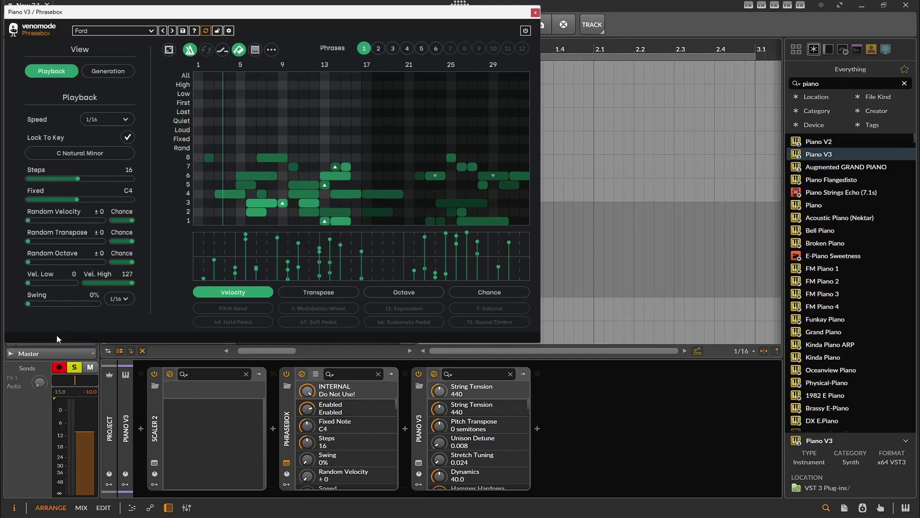
Add notes to the phrase's Rand row at steps 2, 5, 7–8, 12 and 14, plus row 2 step 10 and Loud step 18.
click(209, 148)
click(241, 149)
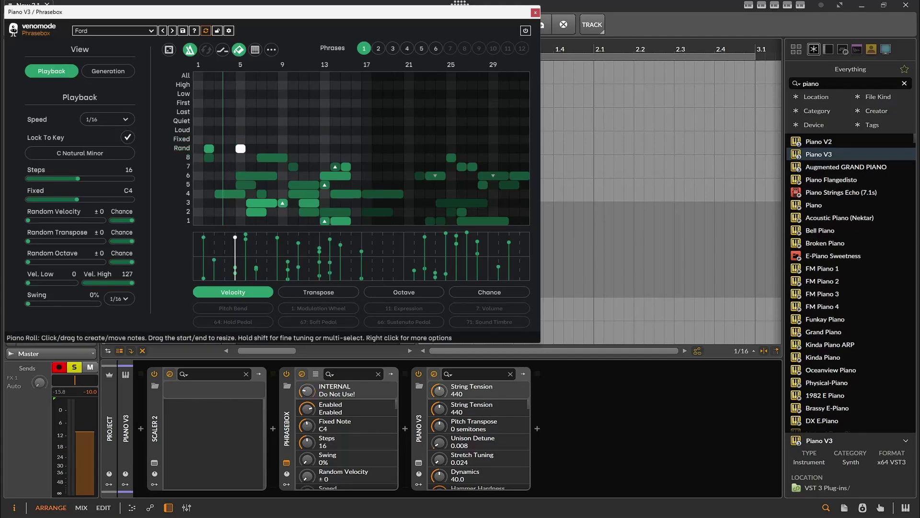
drag(261, 148, 272, 148)
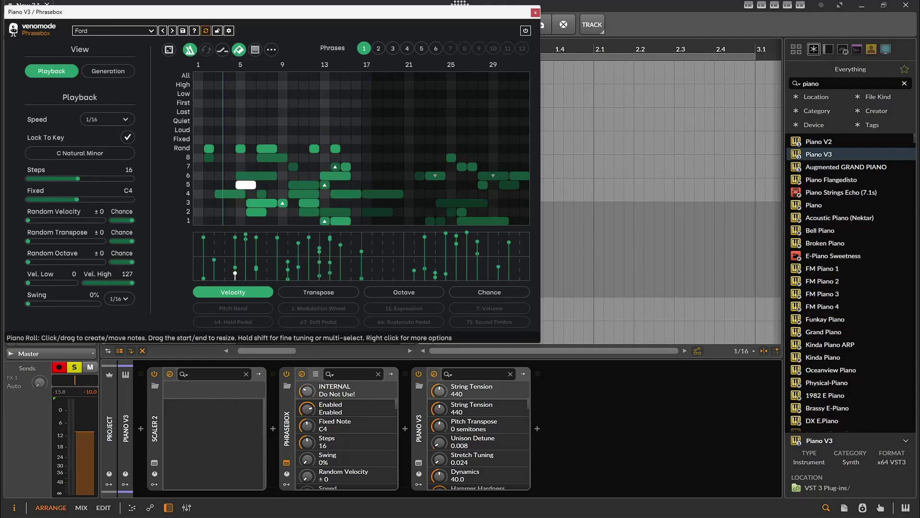
click(293, 212)
right_click(345, 198)
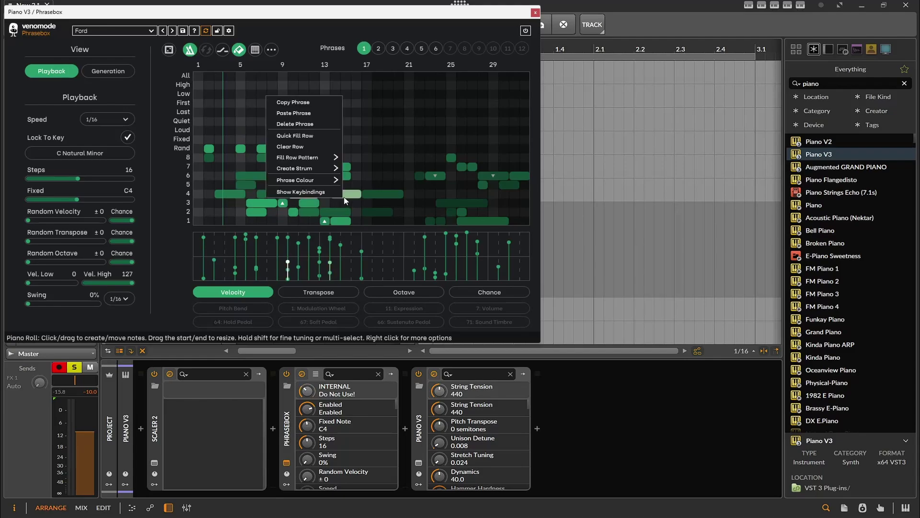
click(381, 127)
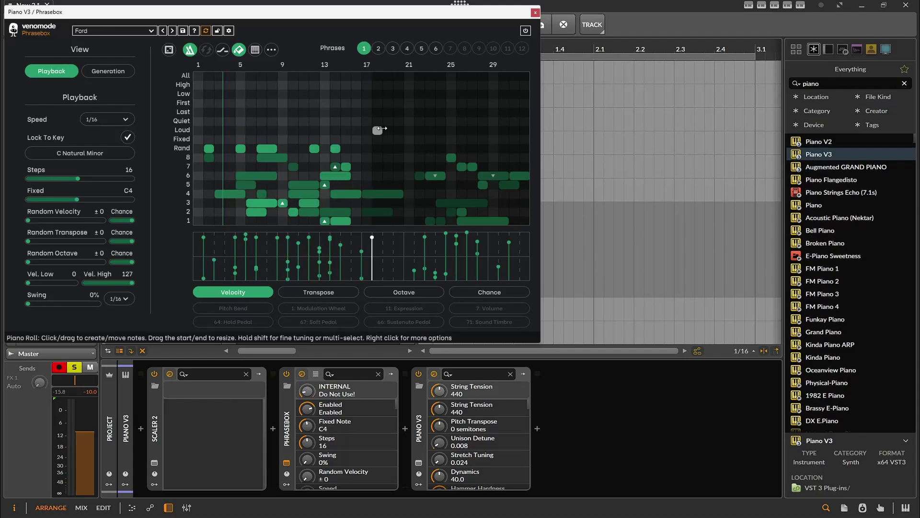
Close Phrasebox and solo the Captain Melody Epic track in place of the fourth Piano V3 track.
click(534, 13)
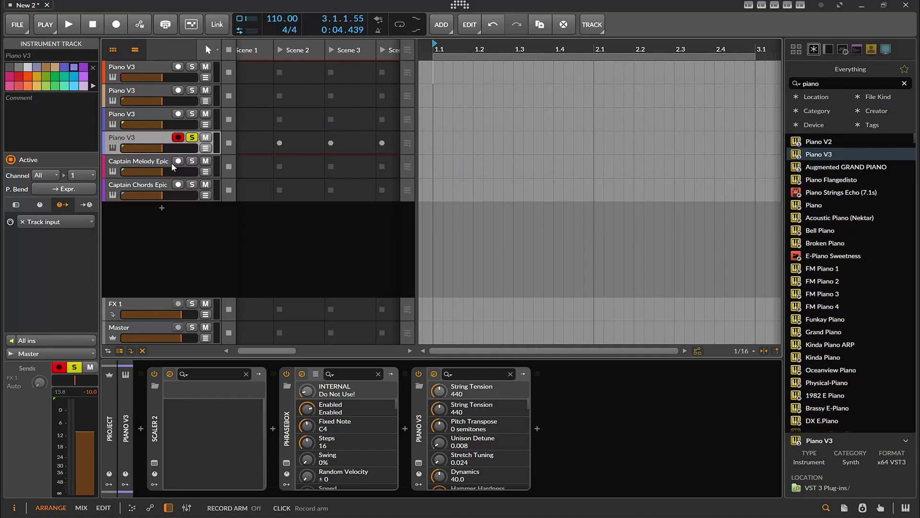
click(150, 164)
click(192, 137)
click(192, 162)
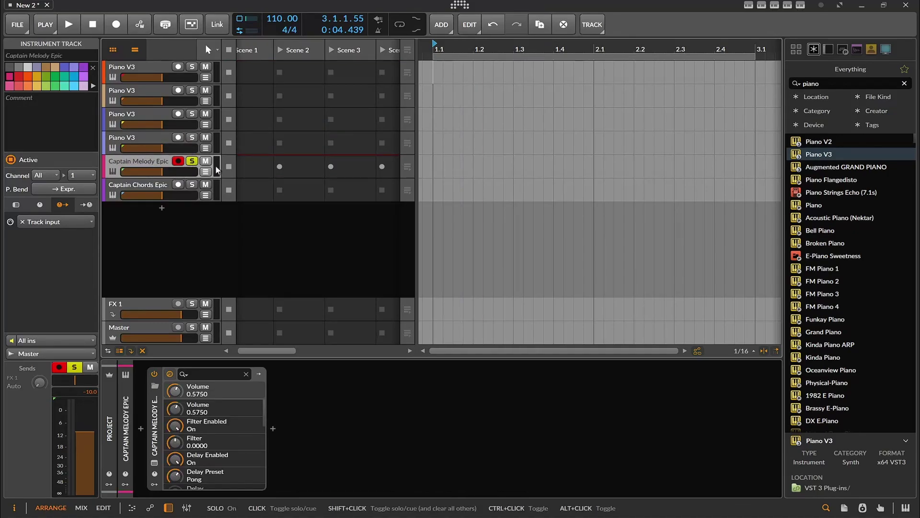
Open Captain Chords Epic on its track, examine the chord progression and available chords in A minor, and close it.
click(151, 184)
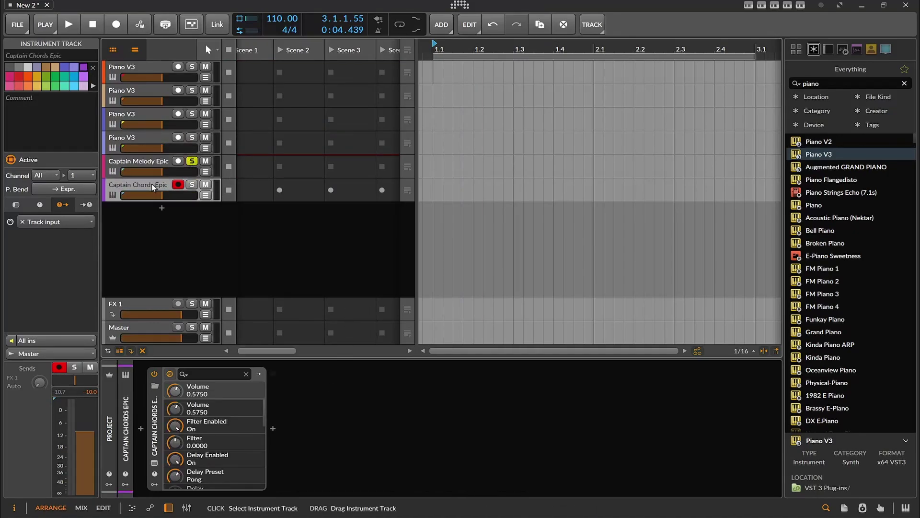
click(155, 462)
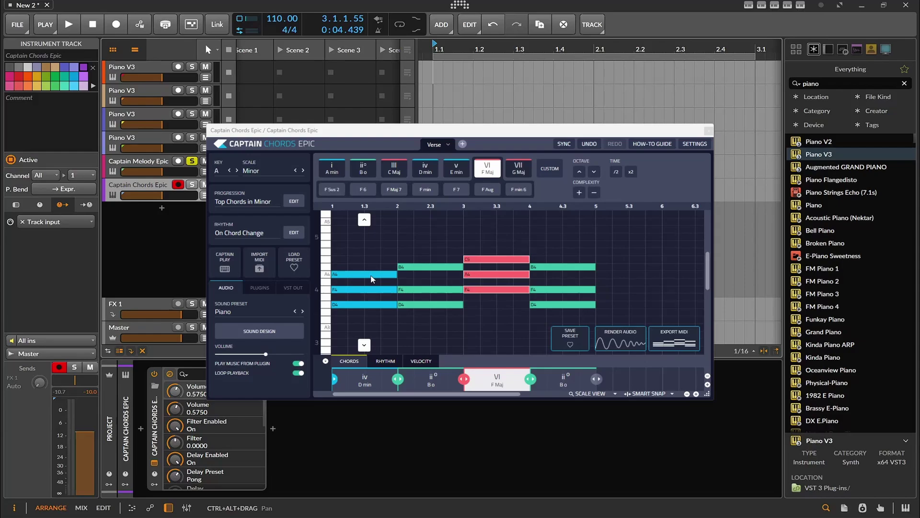
mouse_move(425, 170)
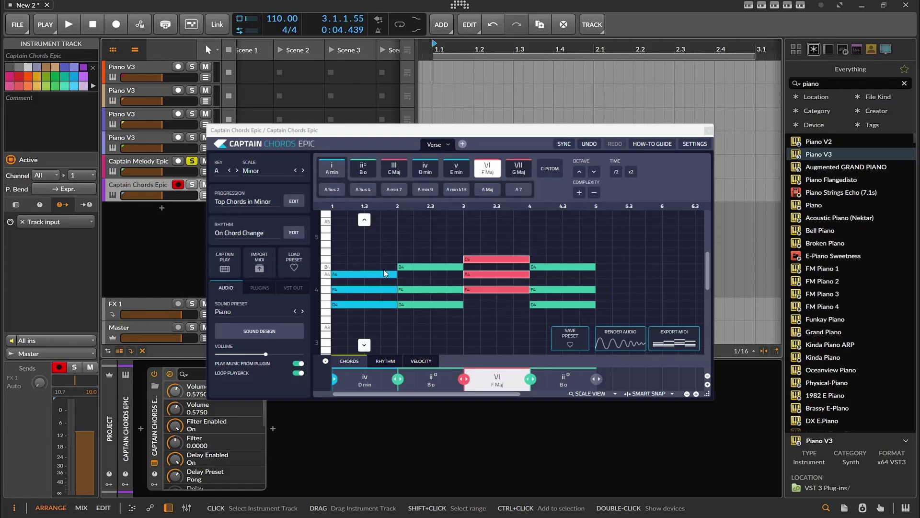
click(329, 173)
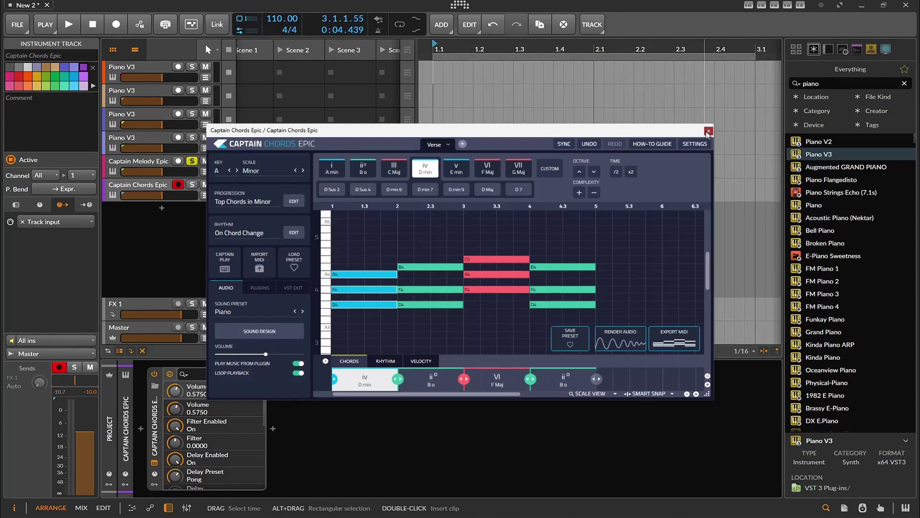
key(Escape)
Open Captain Melody Epic on its track and add a new melody idea at the start of the progression.
click(126, 162)
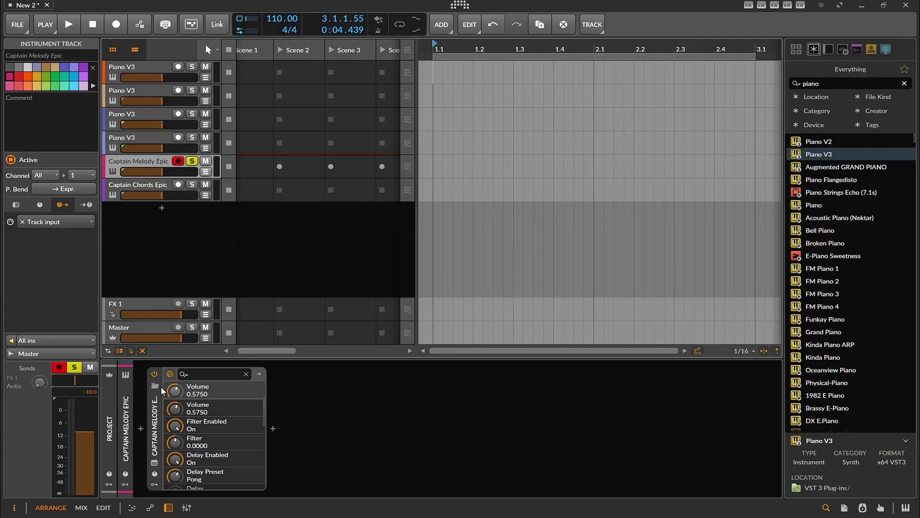
click(155, 463)
drag(296, 225, 492, 93)
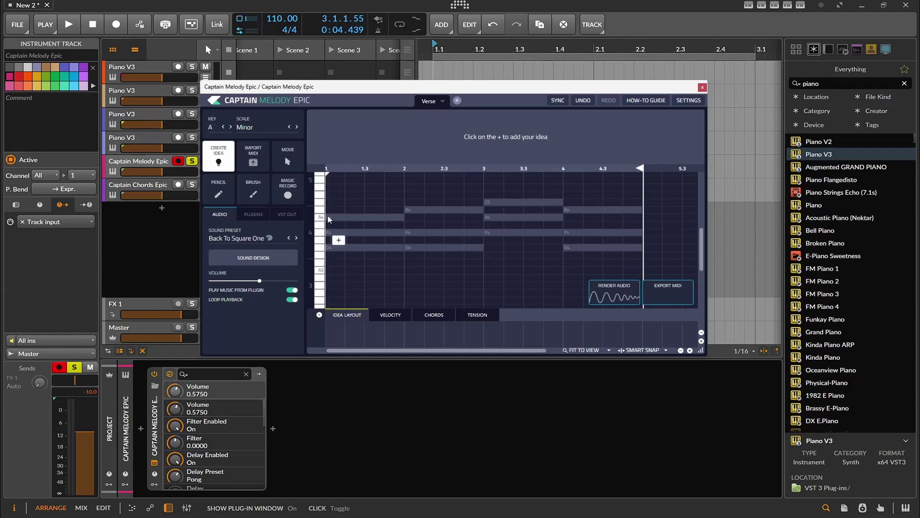
click(339, 241)
scroll(507, 257, down, 3)
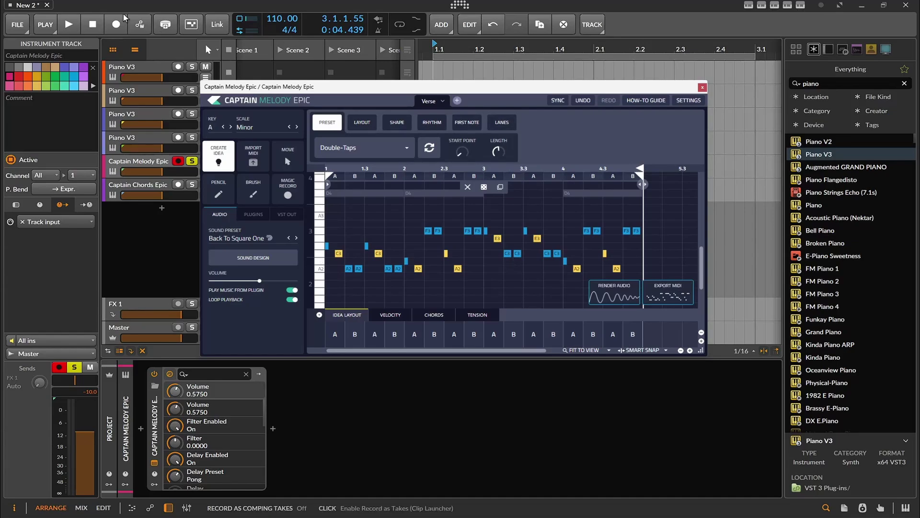
Play back the Double-Taps melody, stop it, regenerate the idea and play the new version.
click(69, 25)
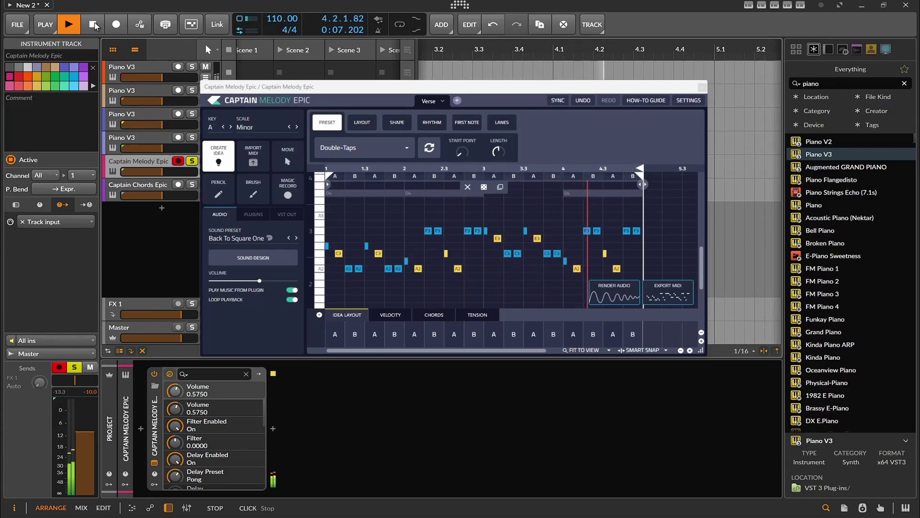
click(94, 27)
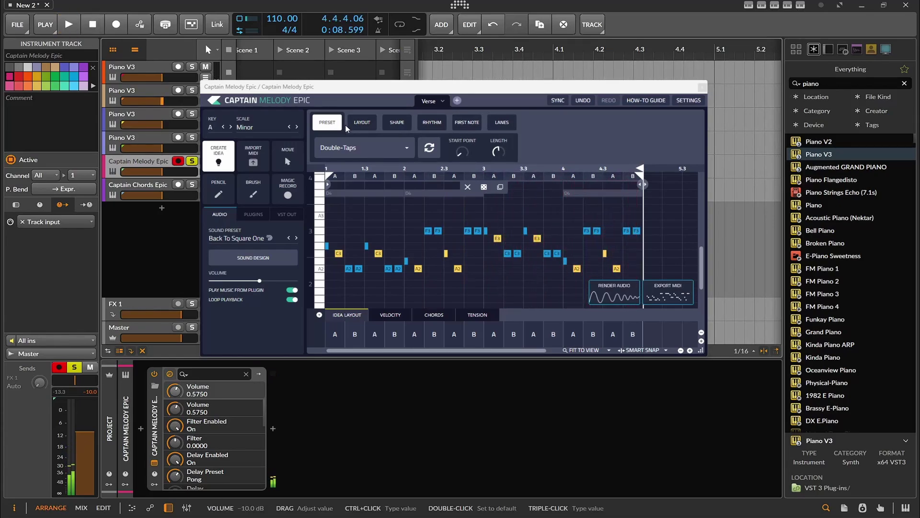
click(437, 149)
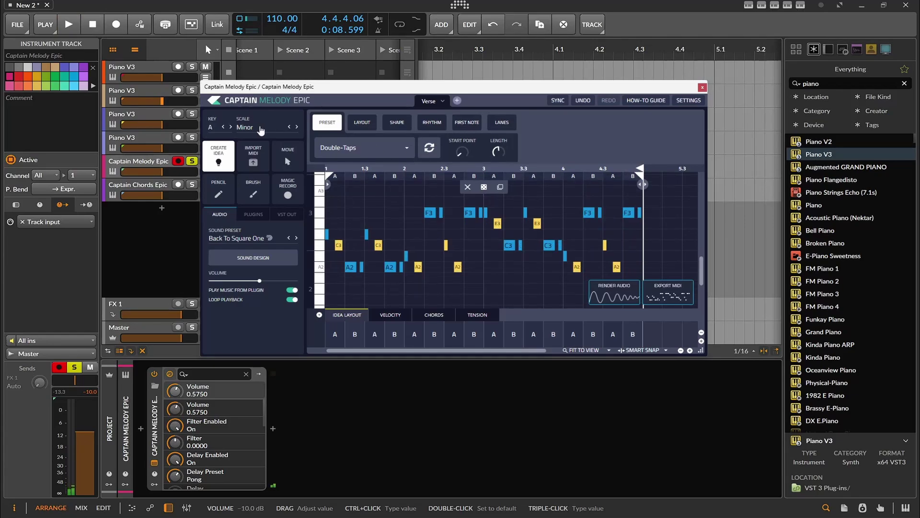
click(77, 26)
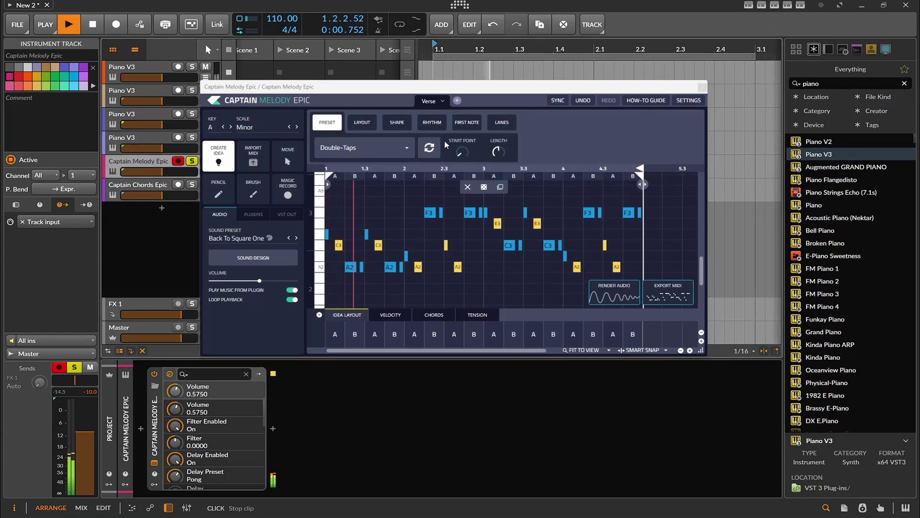
Change the melody preset to Last Beat Space and regenerate the idea during playback.
click(407, 149)
click(392, 184)
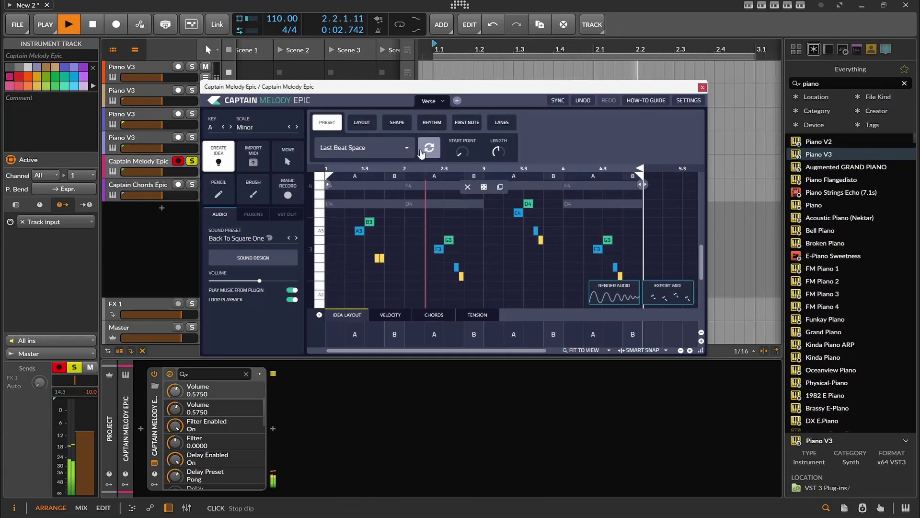
click(430, 149)
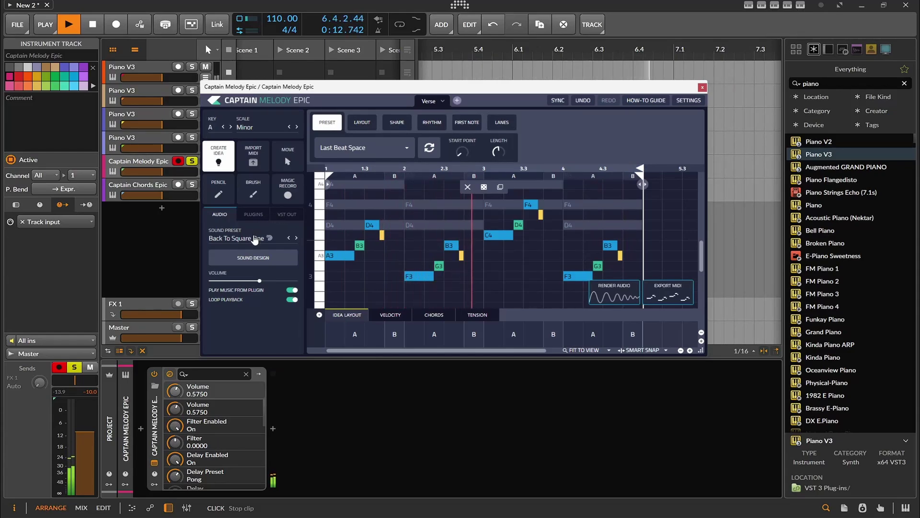
Change the melody's sound preset to Piano from the Pianos instruments and apply it.
click(296, 238)
click(229, 239)
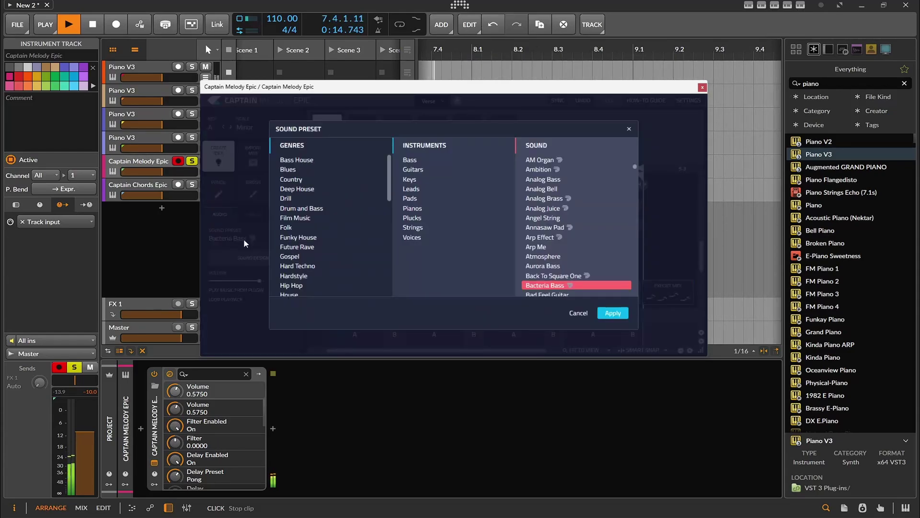
click(411, 208)
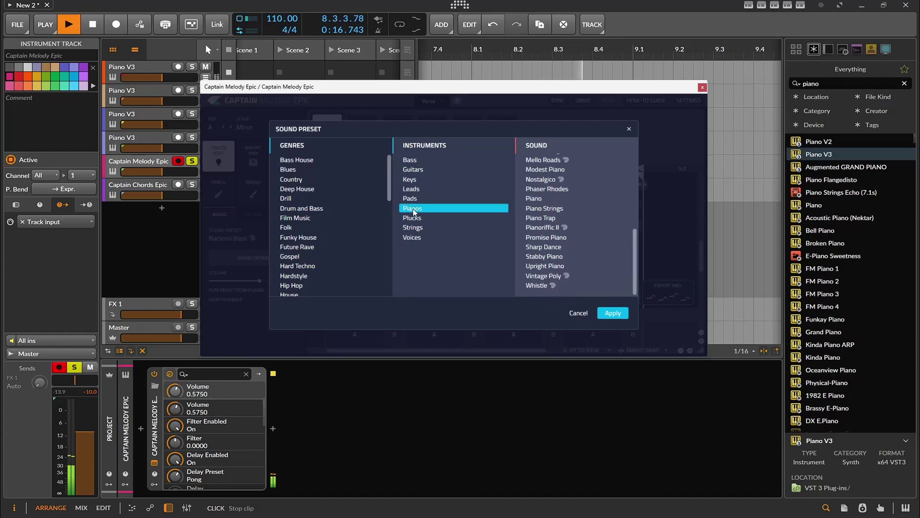
click(541, 181)
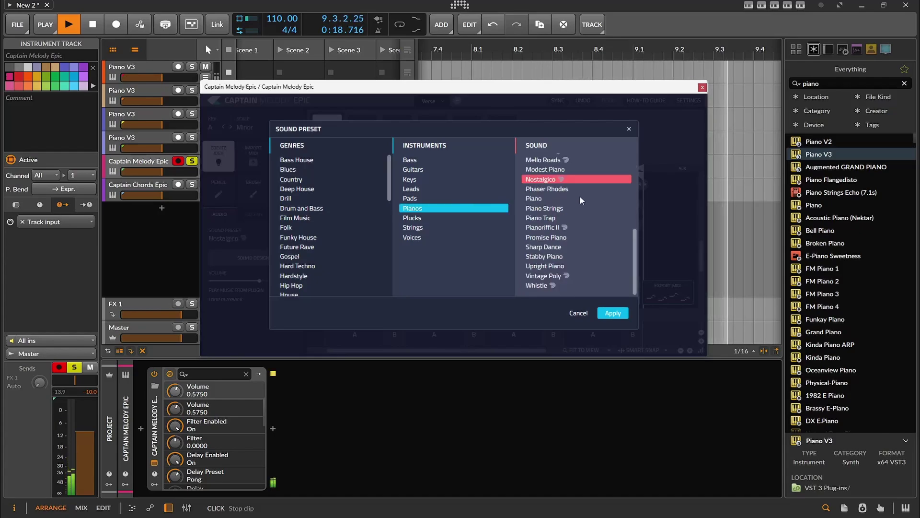
click(542, 198)
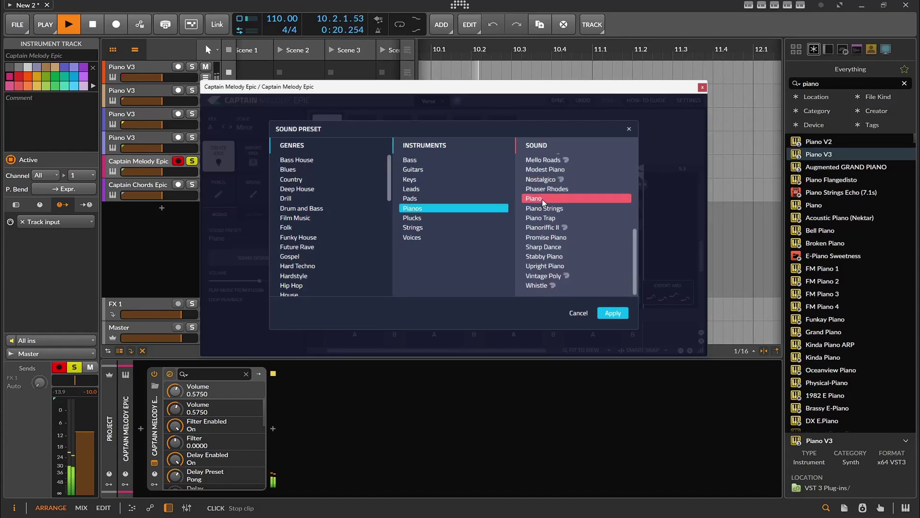
click(612, 313)
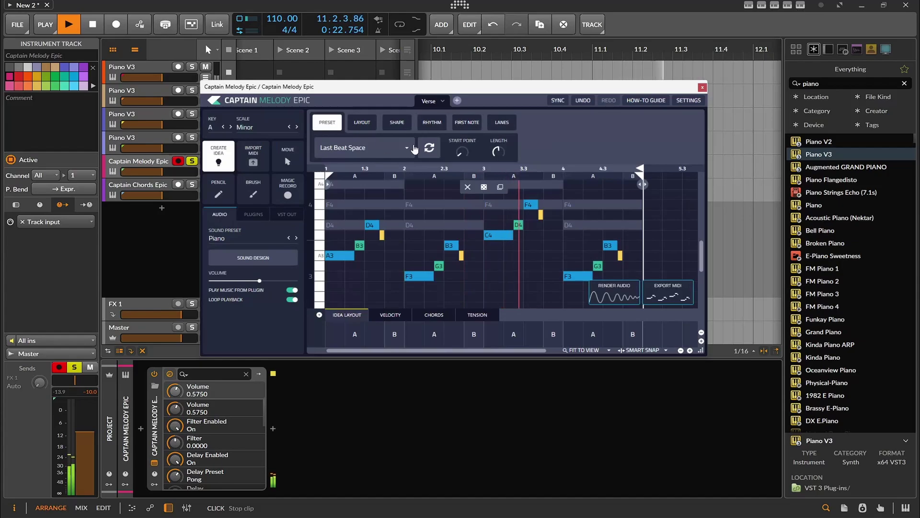
Regenerate the Last Beat Space idea twice during playback, and randomize the idea three times.
click(428, 148)
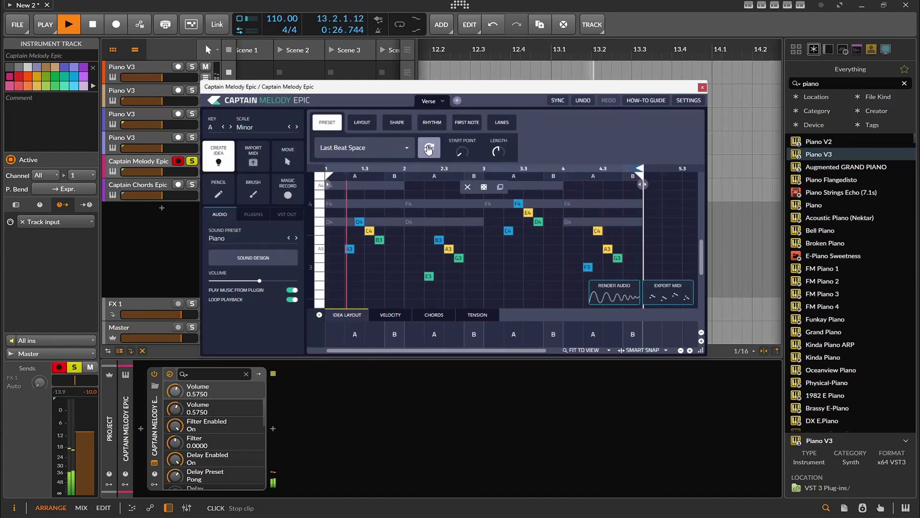
click(428, 149)
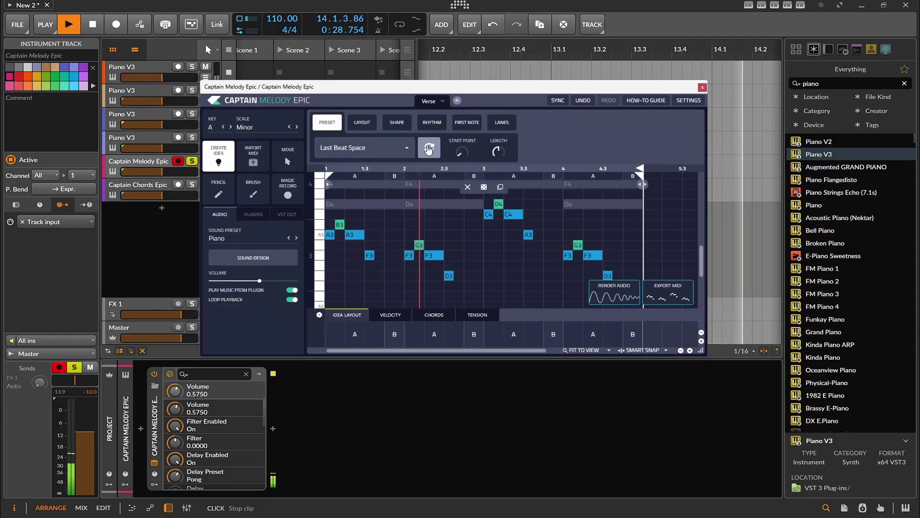
click(484, 188)
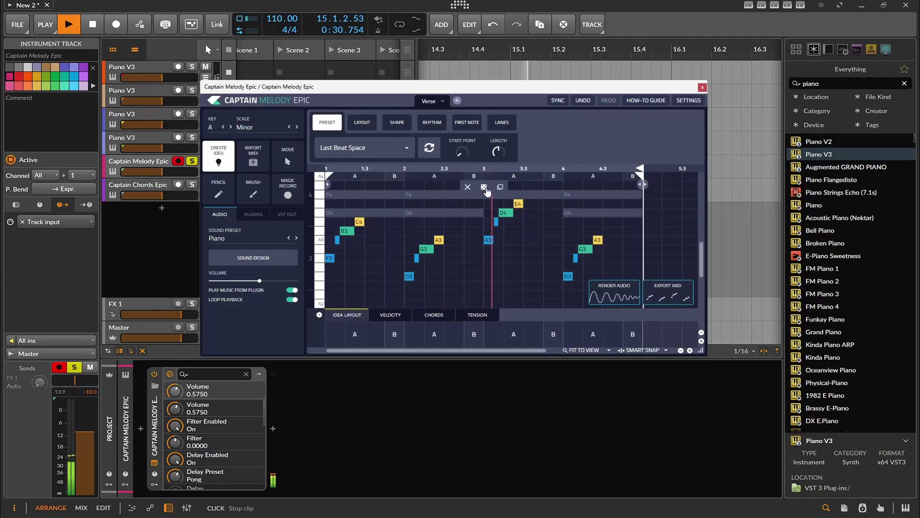
click(484, 187)
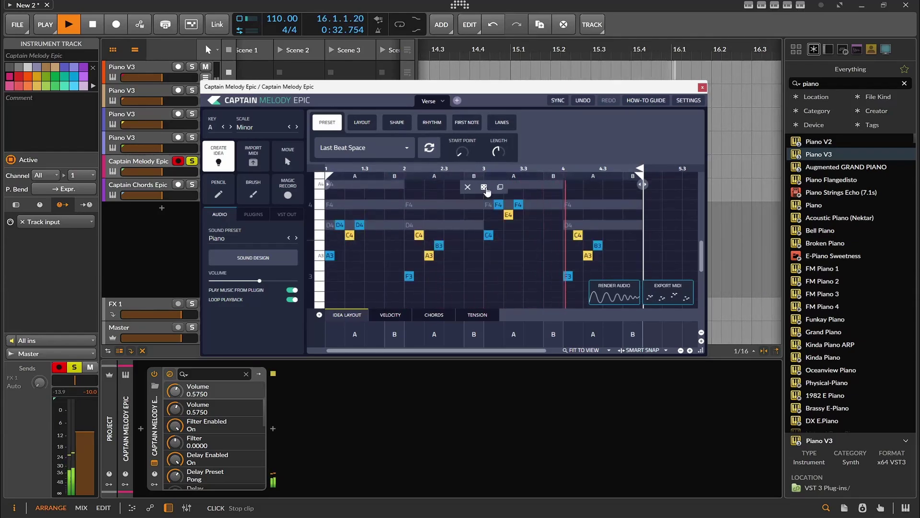
click(484, 187)
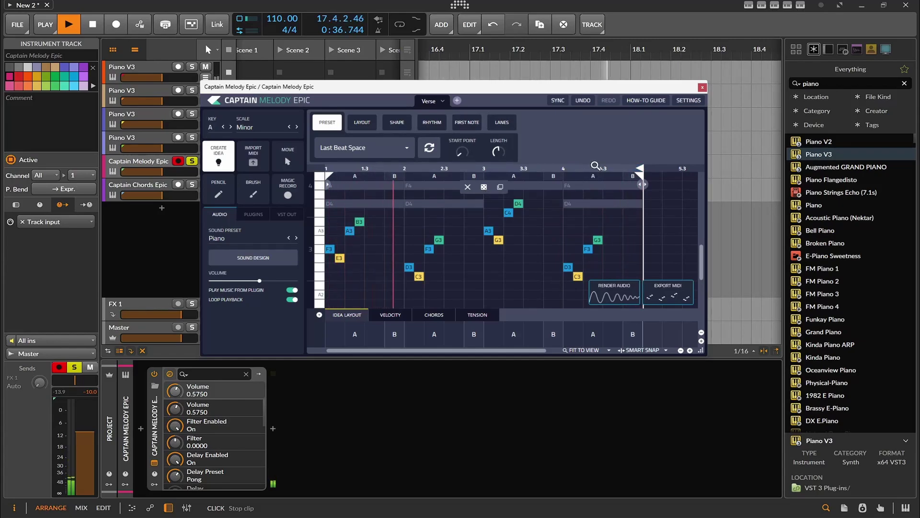
Stop playback and close the Captain Melody Epic plugin window.
click(87, 27)
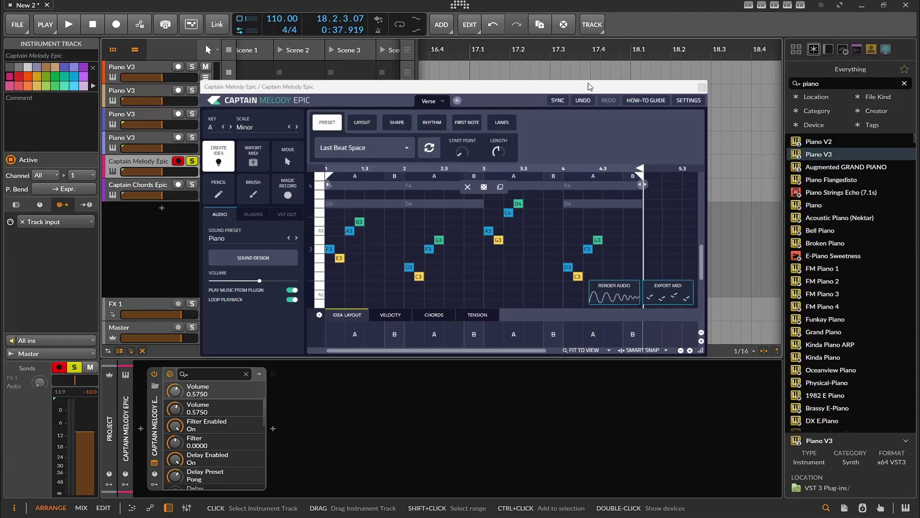
click(704, 88)
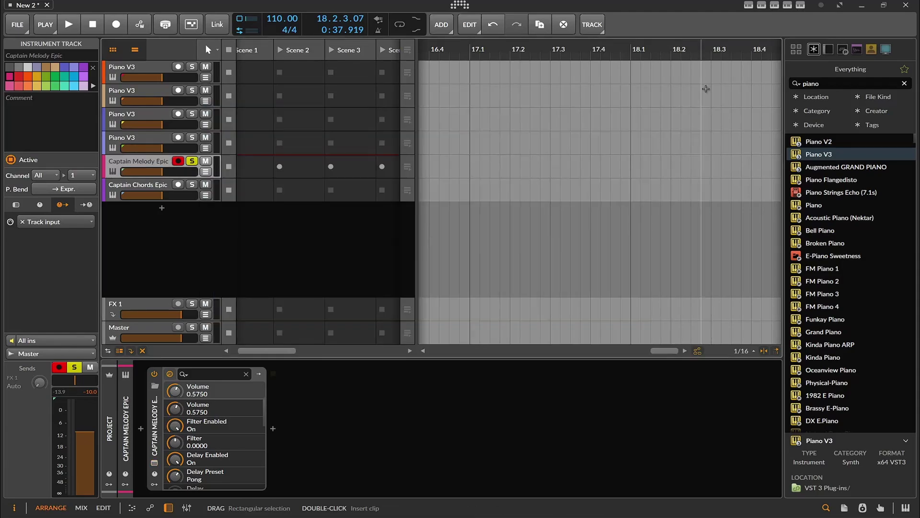